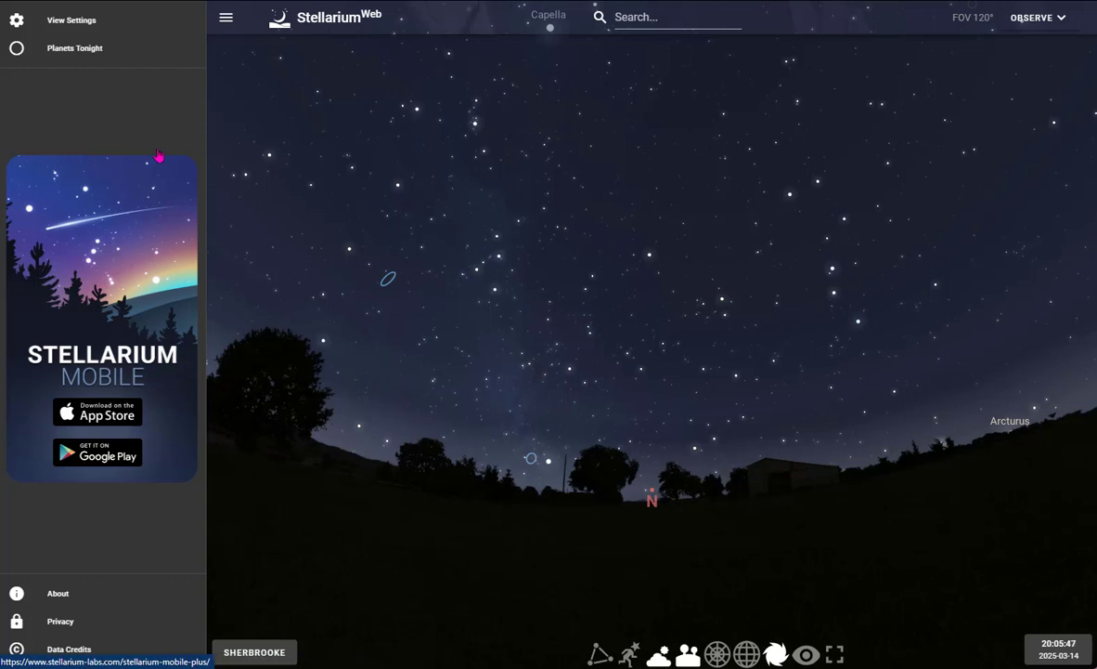
Collapse the left side panel for a full-width sky with Mercury and Venus labelled.
click(221, 30)
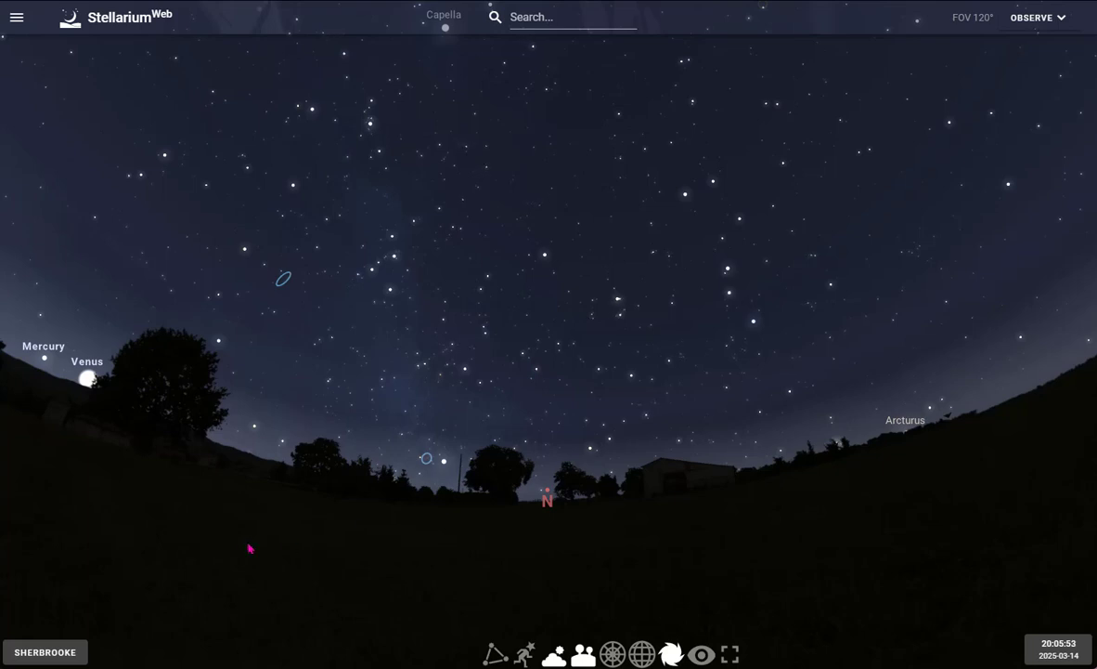
click(70, 648)
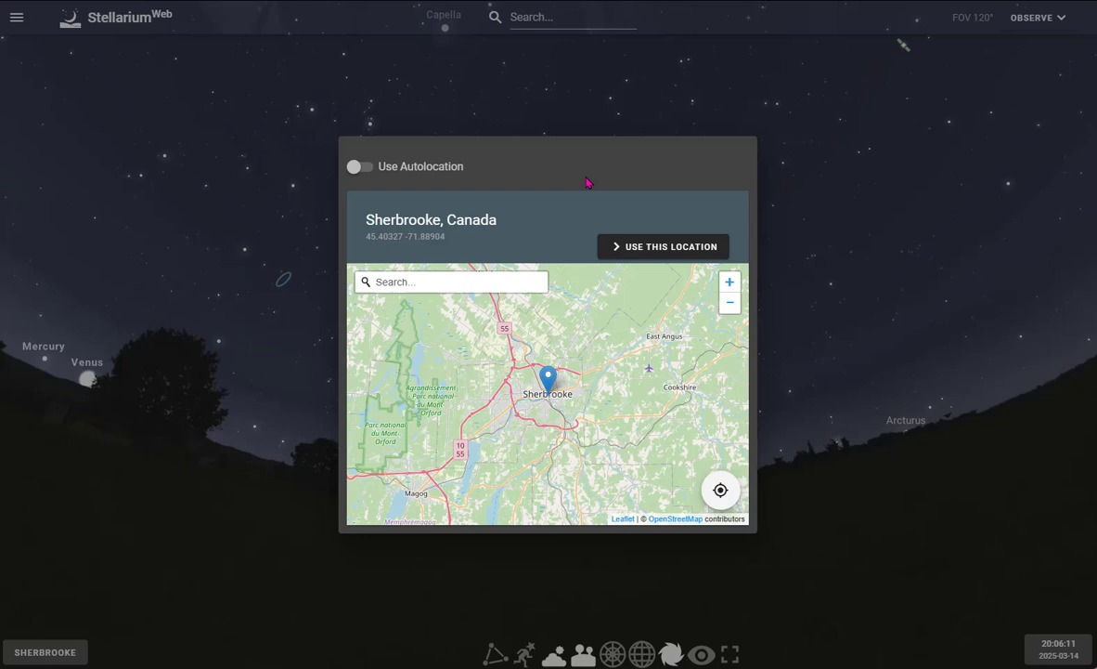
click(921, 359)
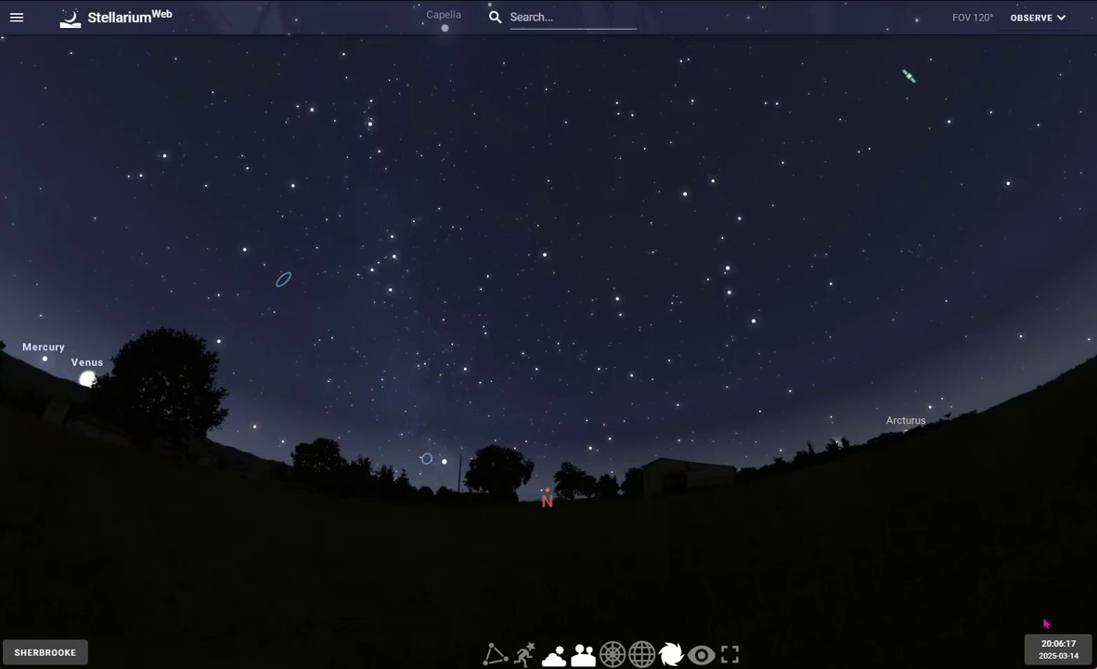
Check the date and time, then turn the view to face south and tilt it upward.
click(1056, 648)
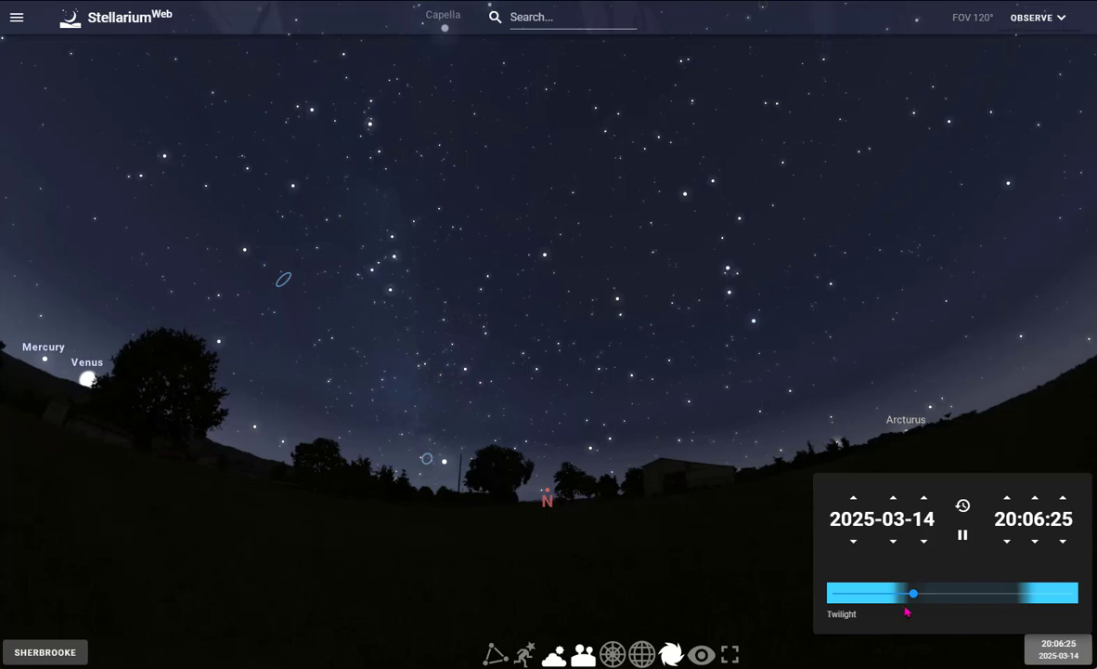
click(591, 451)
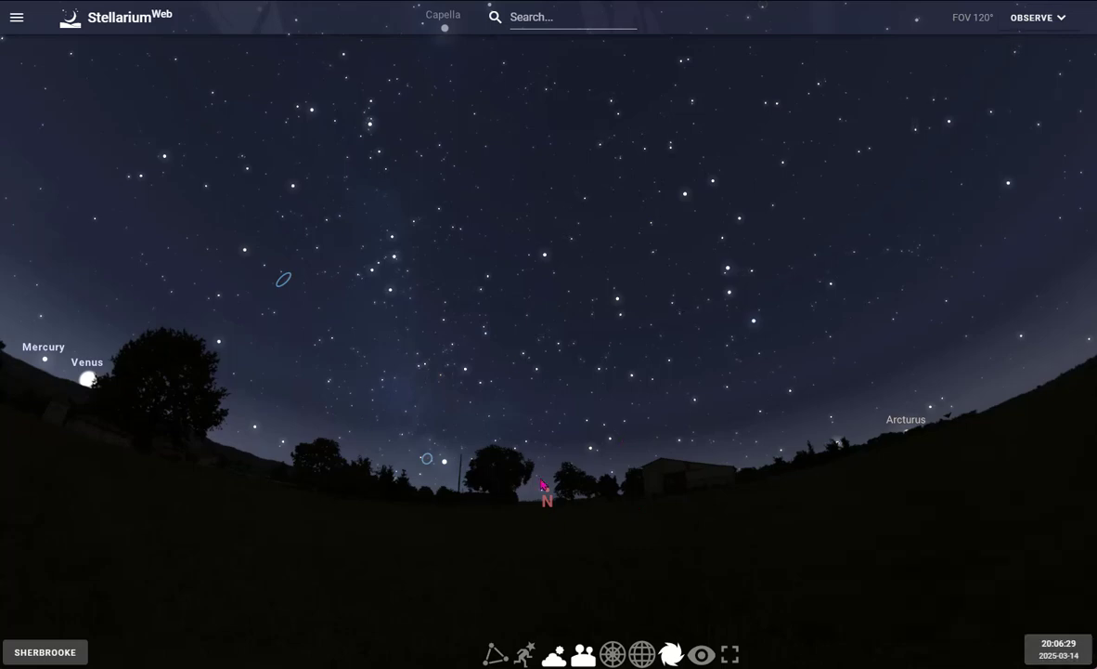
key(Left)
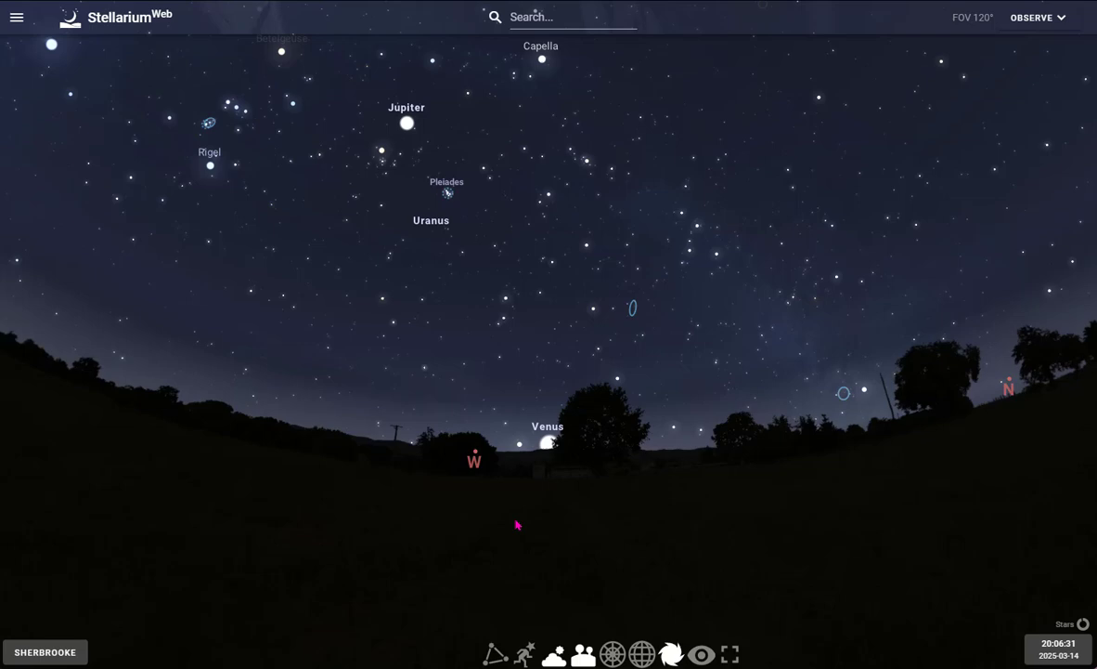
drag(340, 522, 644, 544)
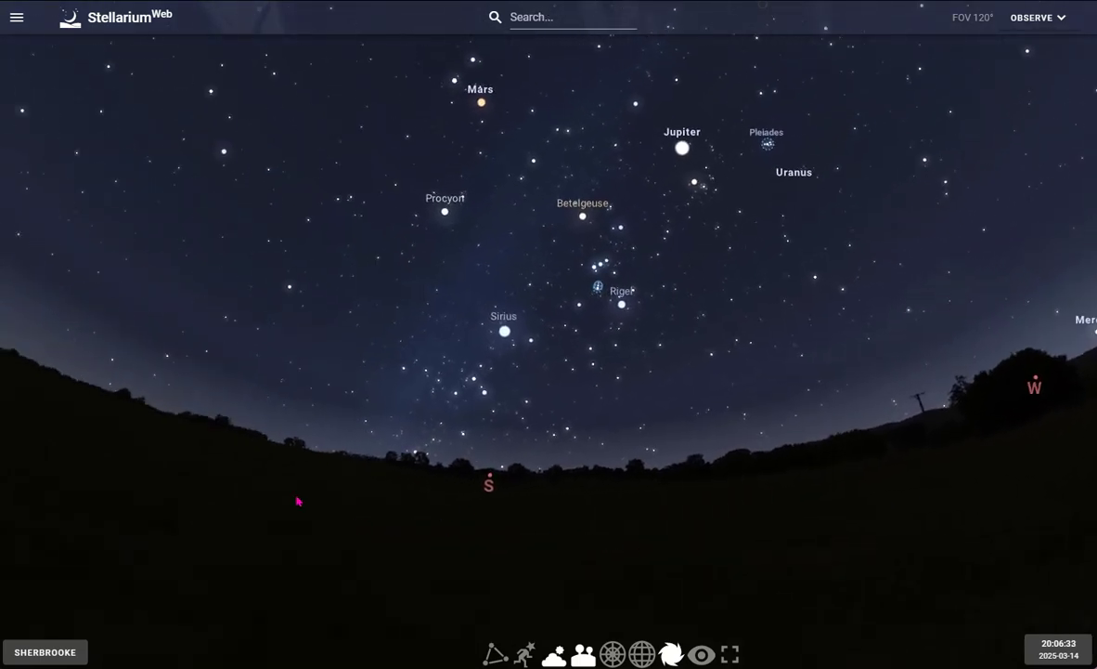
drag(297, 499, 630, 499)
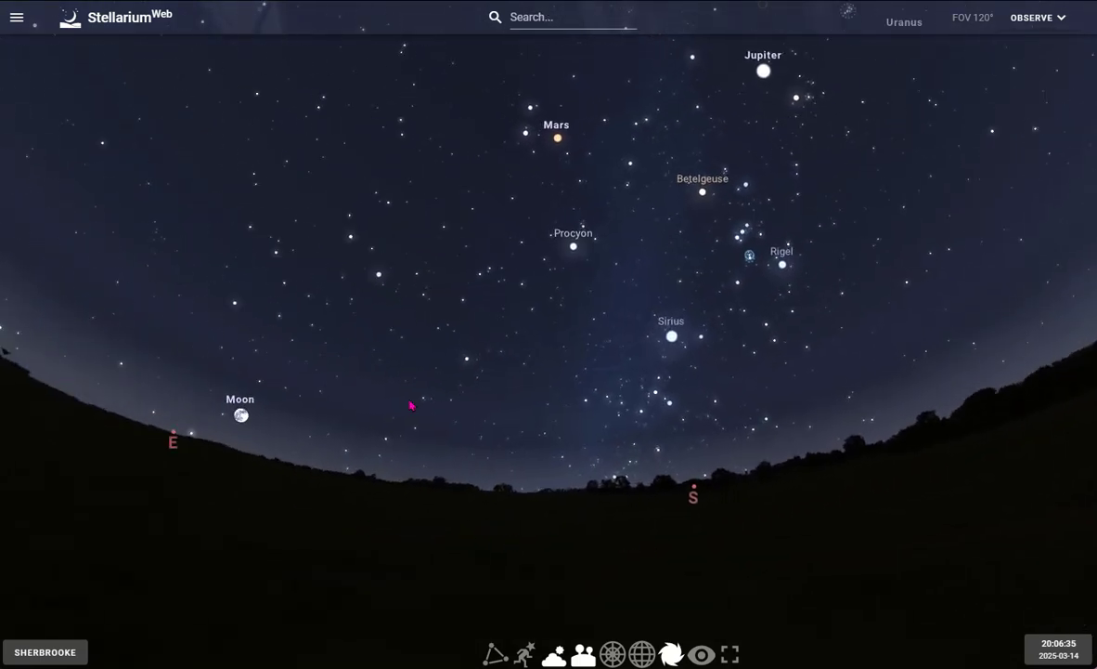
mouse_move(702, 415)
mouse_down()
mouse_move(605, 461)
mouse_move(543, 402)
mouse_up()
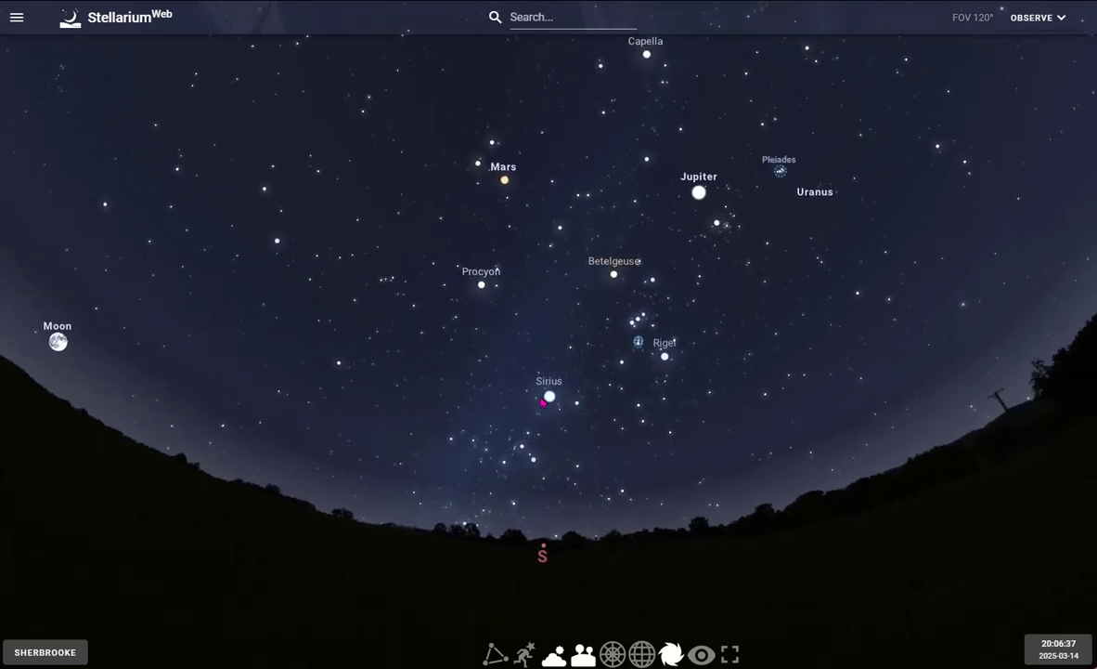
drag(776, 331, 750, 399)
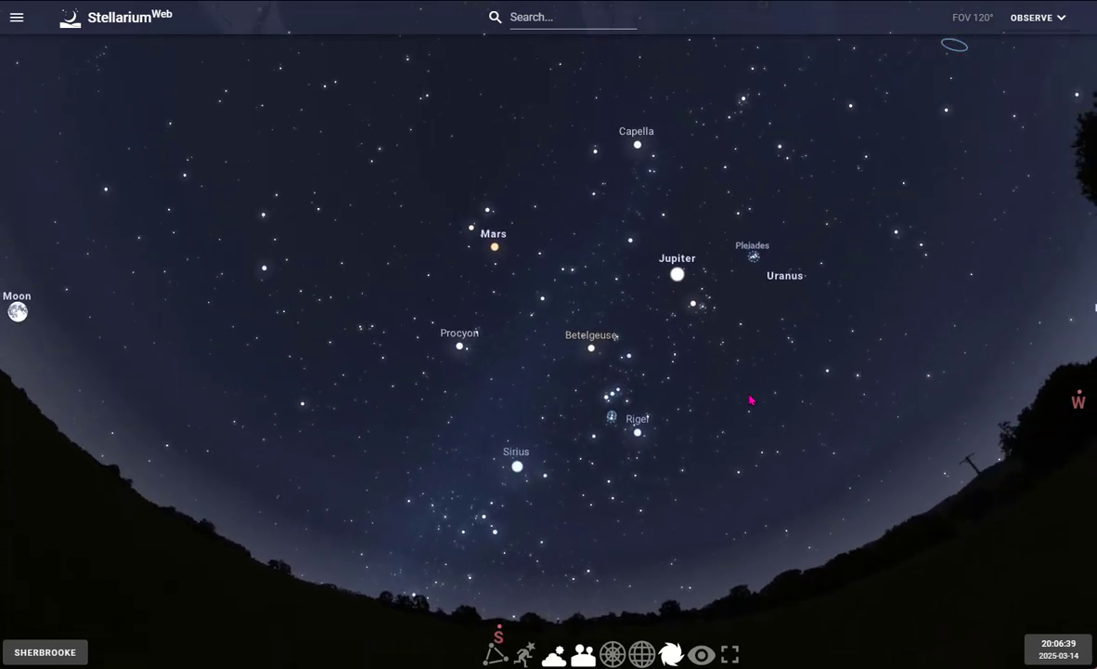
Show Betelgeuse's details (distance 497.95 light years), then Sirius's, then Jupiter's.
click(592, 349)
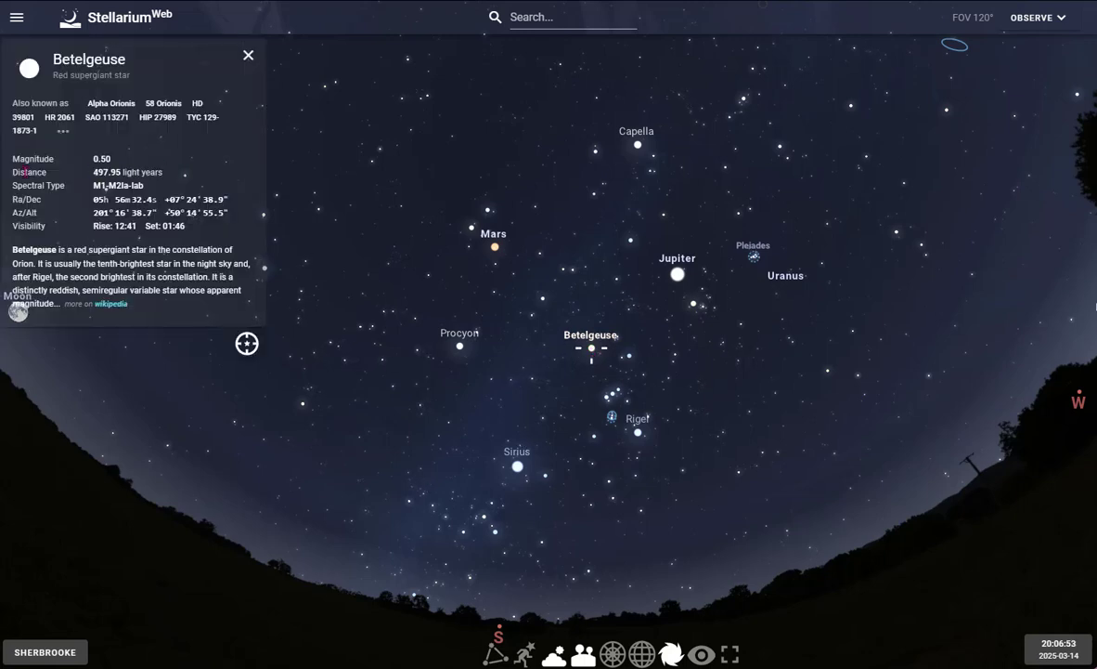
drag(14, 172, 173, 177)
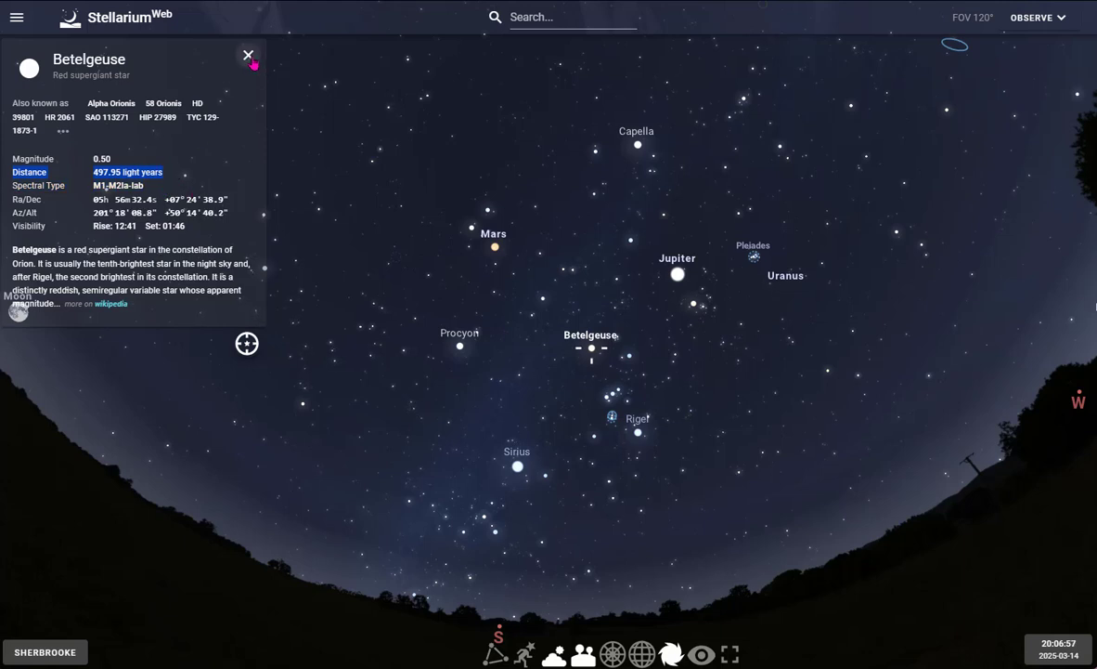
click(518, 467)
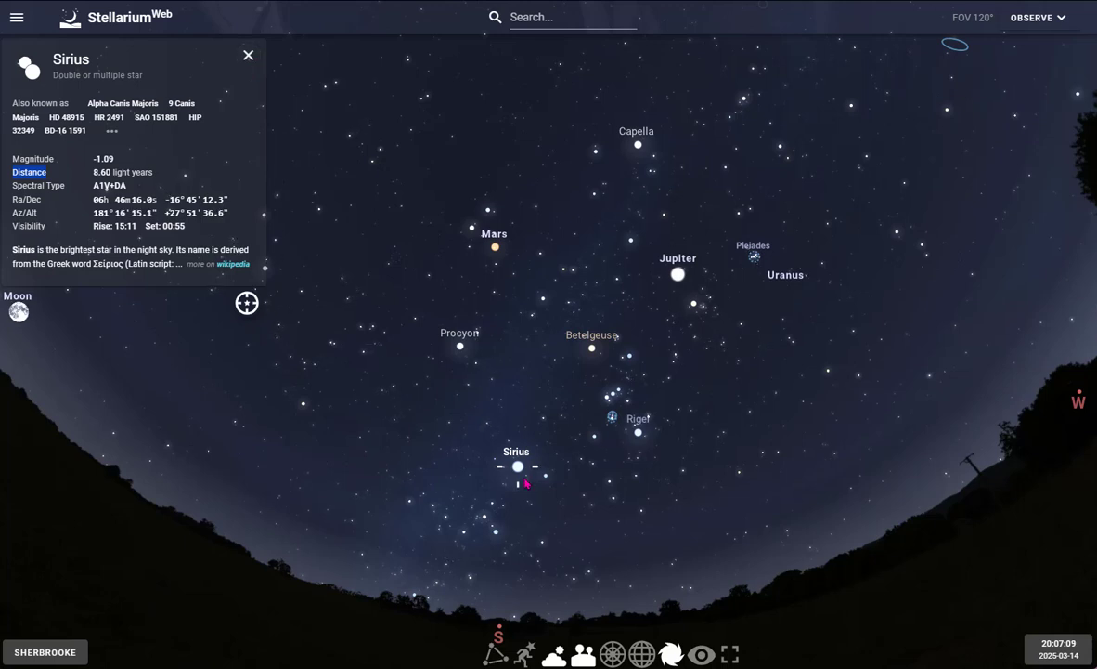
click(679, 275)
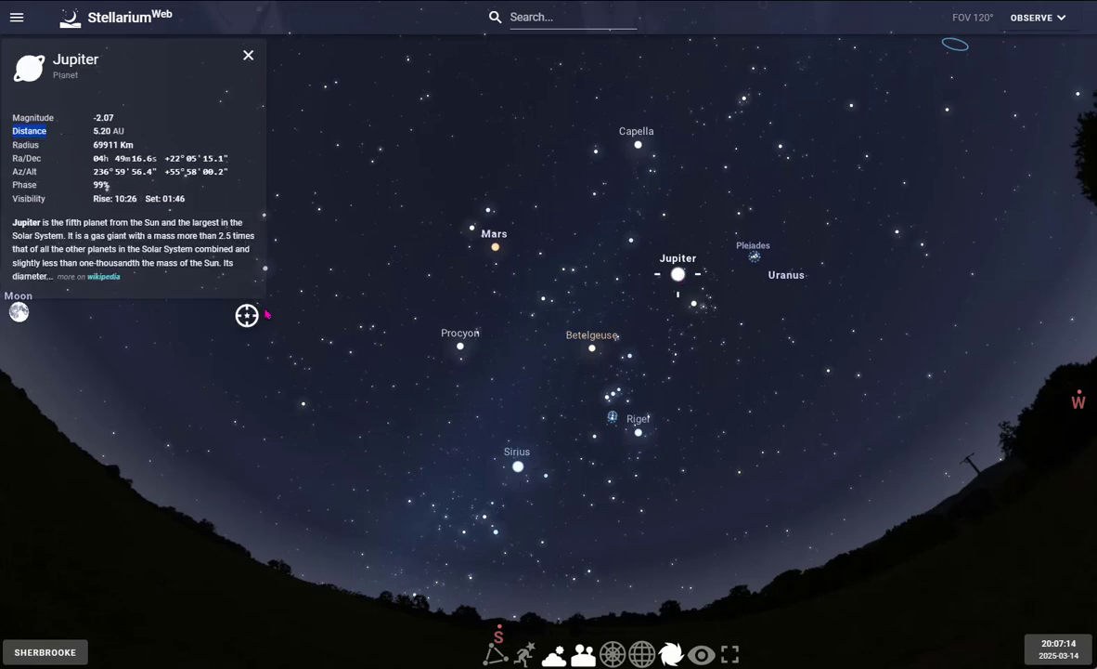
Centre on Jupiter, zoom in on its disc and moons, then close its details and zoom out to 132° FOV.
click(247, 315)
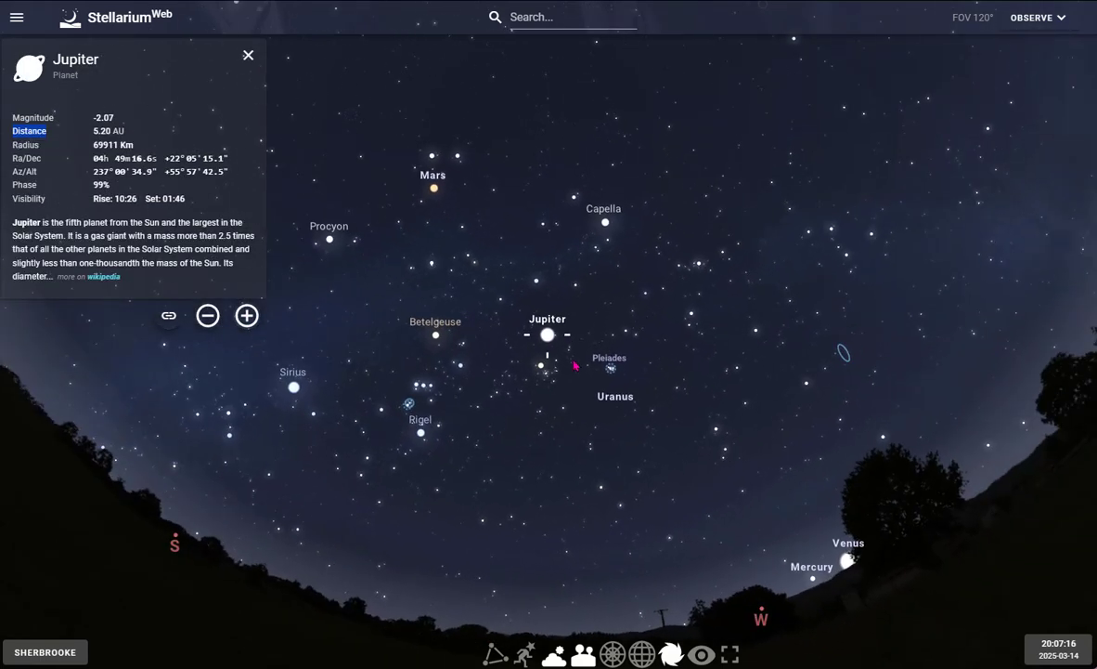
scroll(573, 365, up, 15)
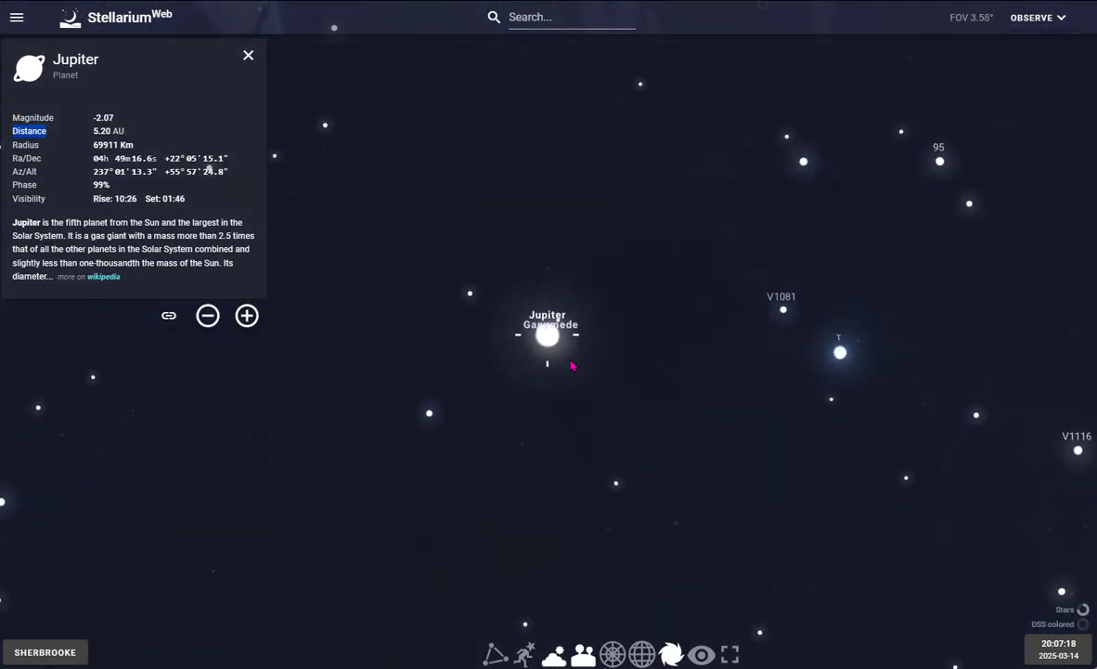
scroll(574, 365, up, 15)
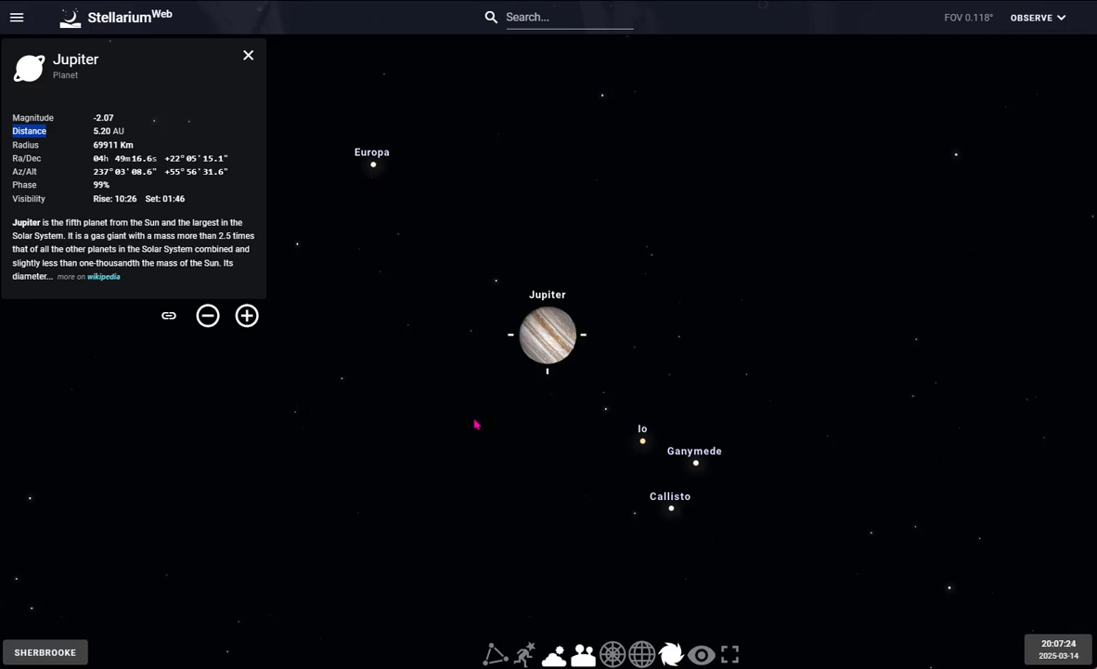
scroll(475, 424, down, 8)
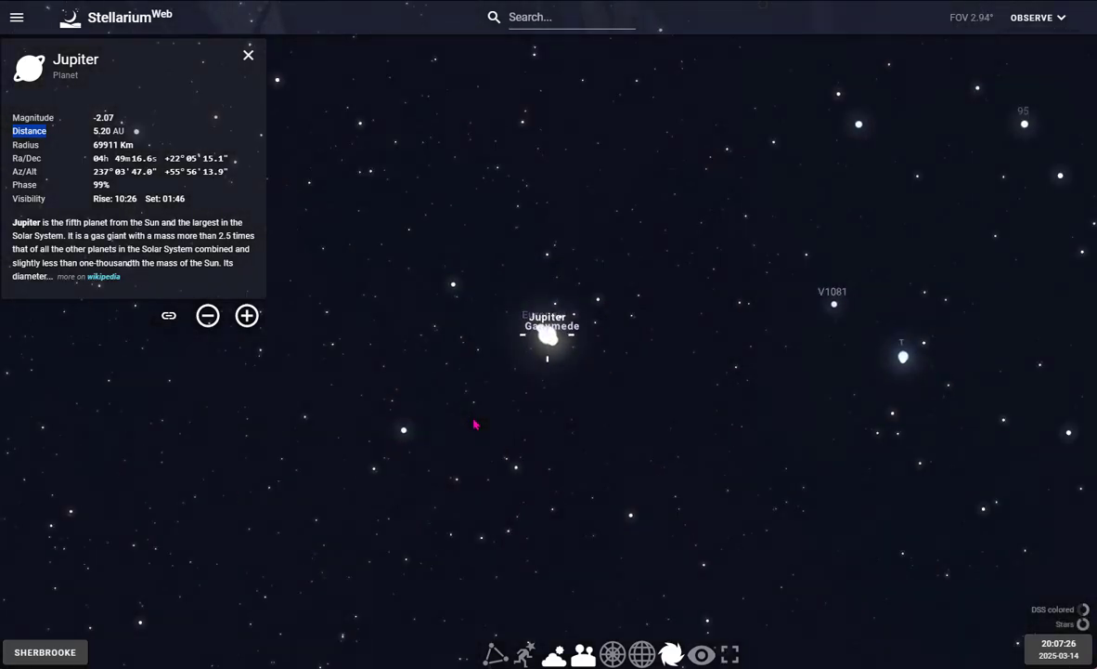
scroll(475, 425, down, 8)
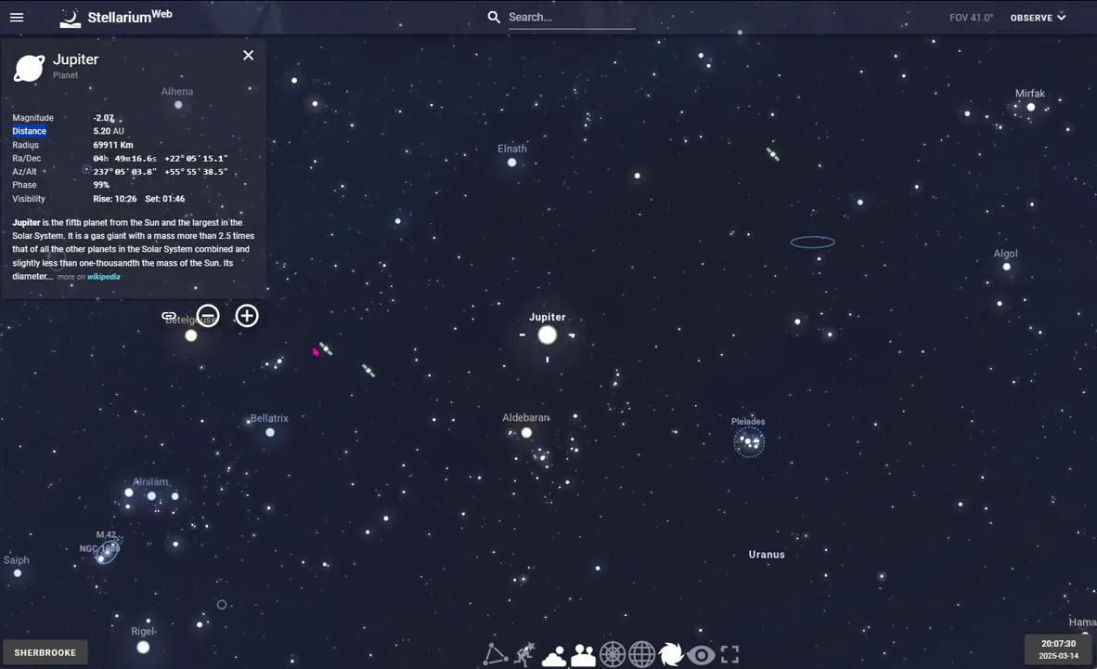
click(248, 55)
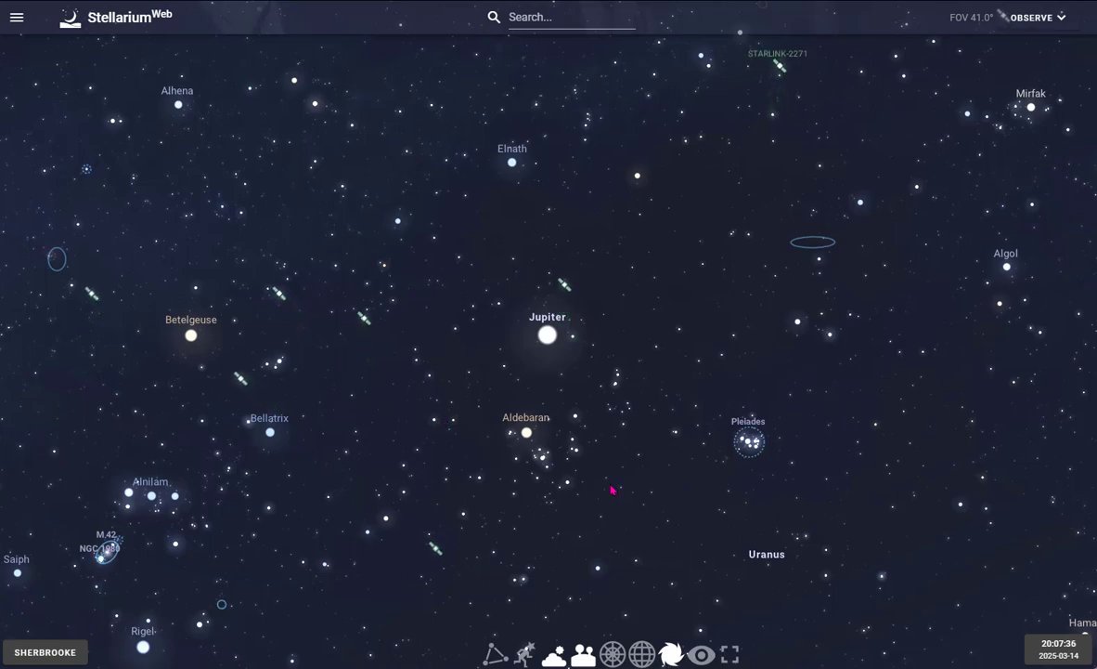
scroll(612, 489, down, 8)
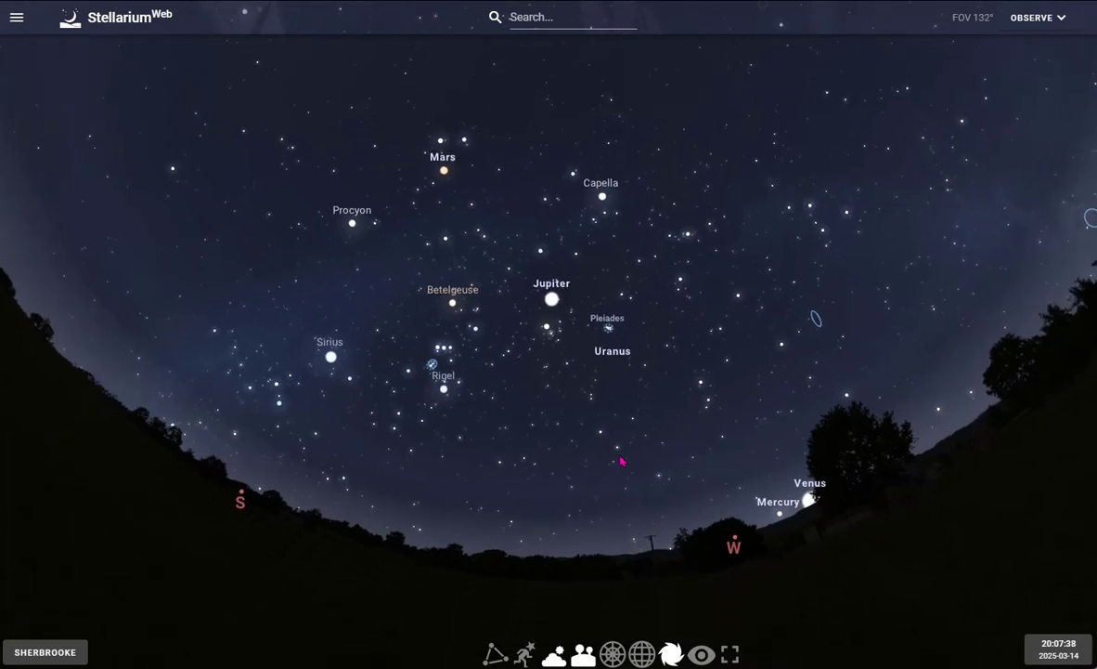
Scrub the time forward past midnight into March 15, then reset the sky to real time.
drag(622, 461, 670, 446)
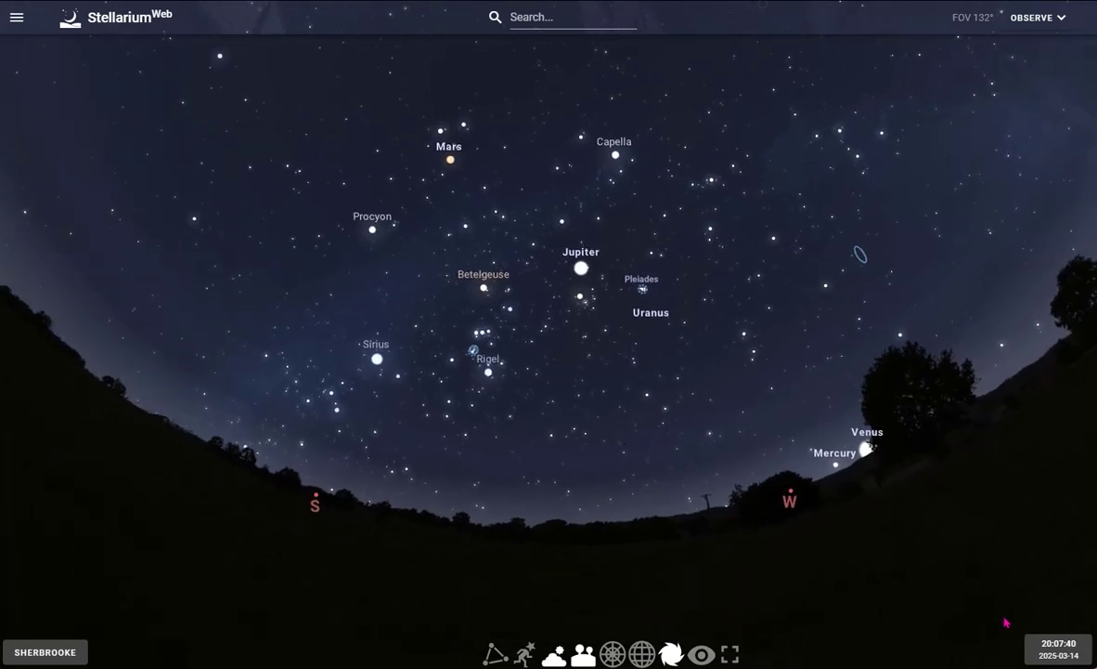
click(1059, 649)
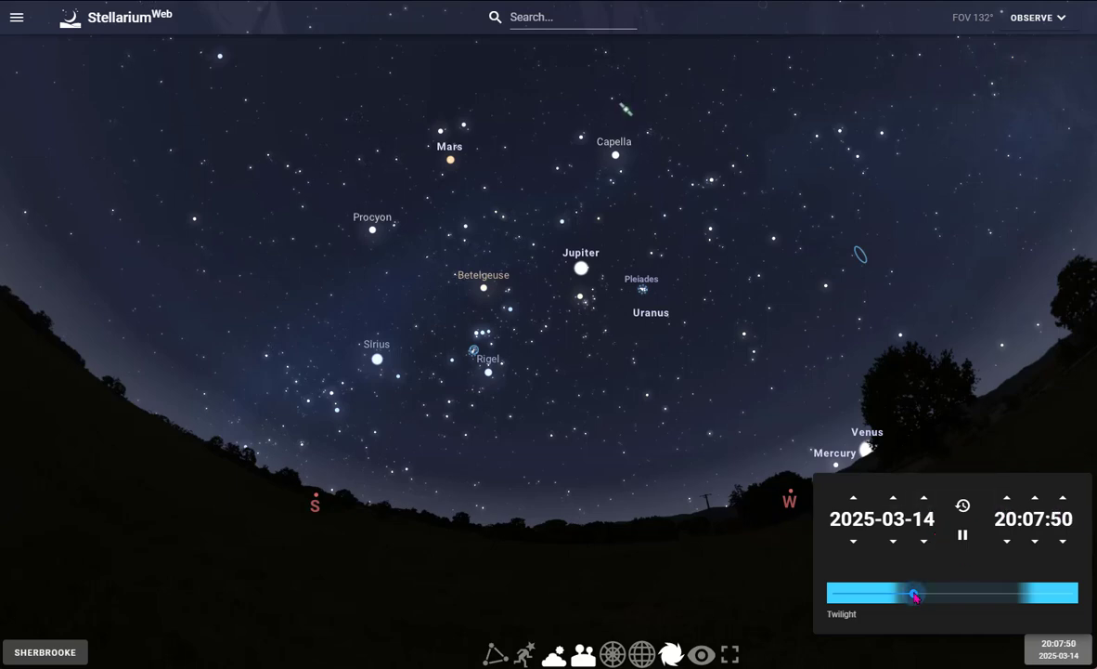
drag(917, 595, 946, 594)
drag(636, 557, 876, 431)
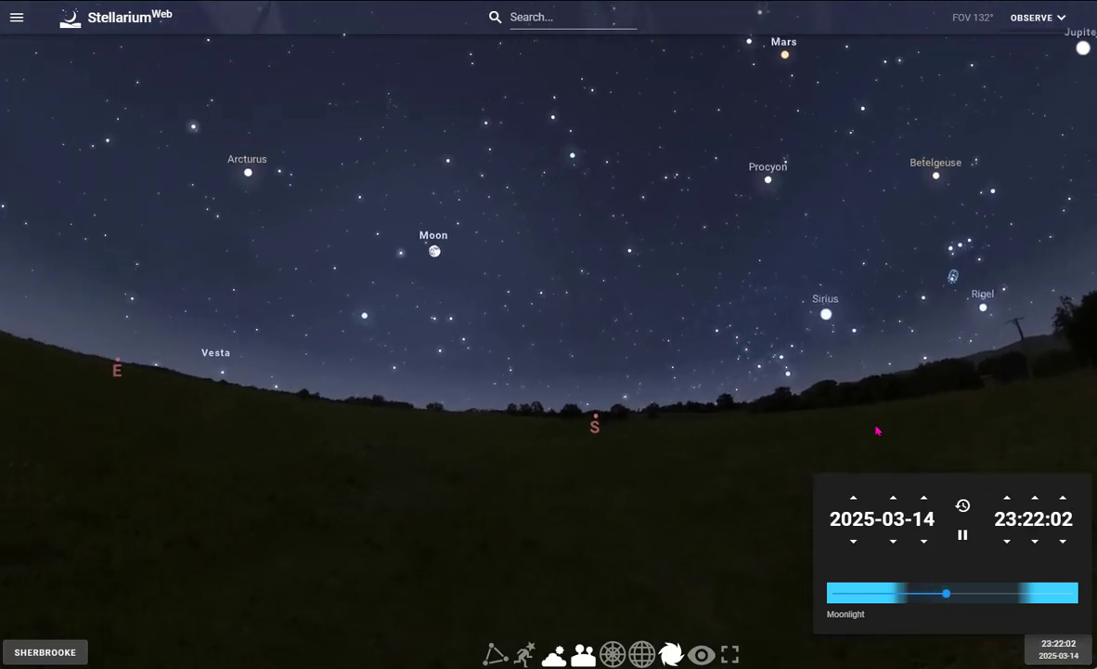
click(1041, 642)
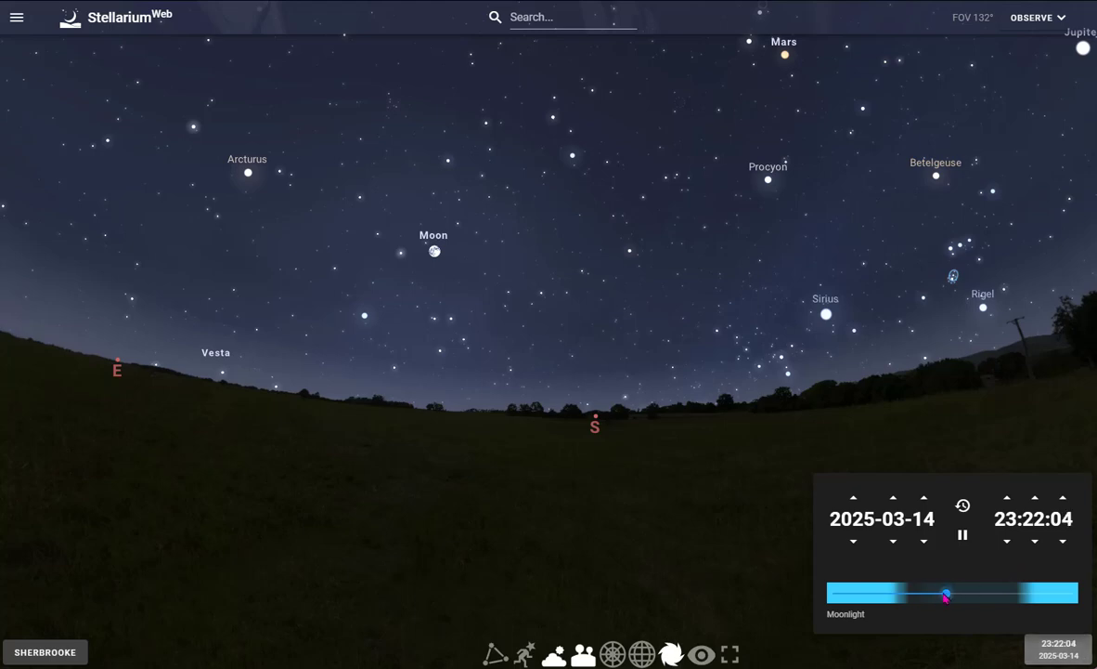
drag(932, 597, 989, 599)
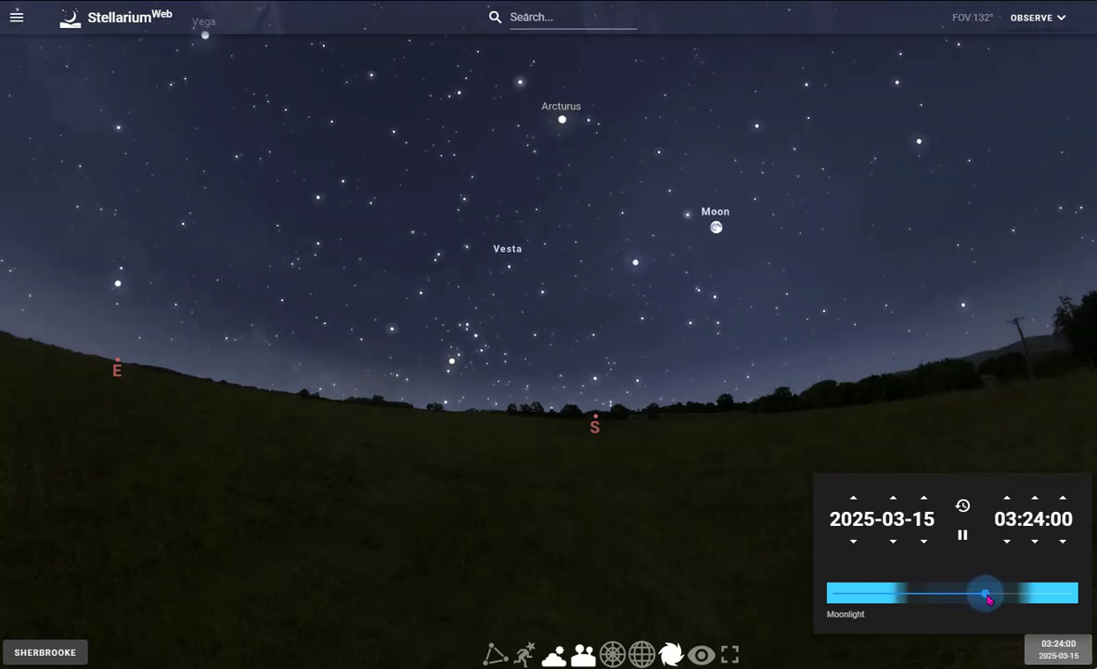
click(915, 593)
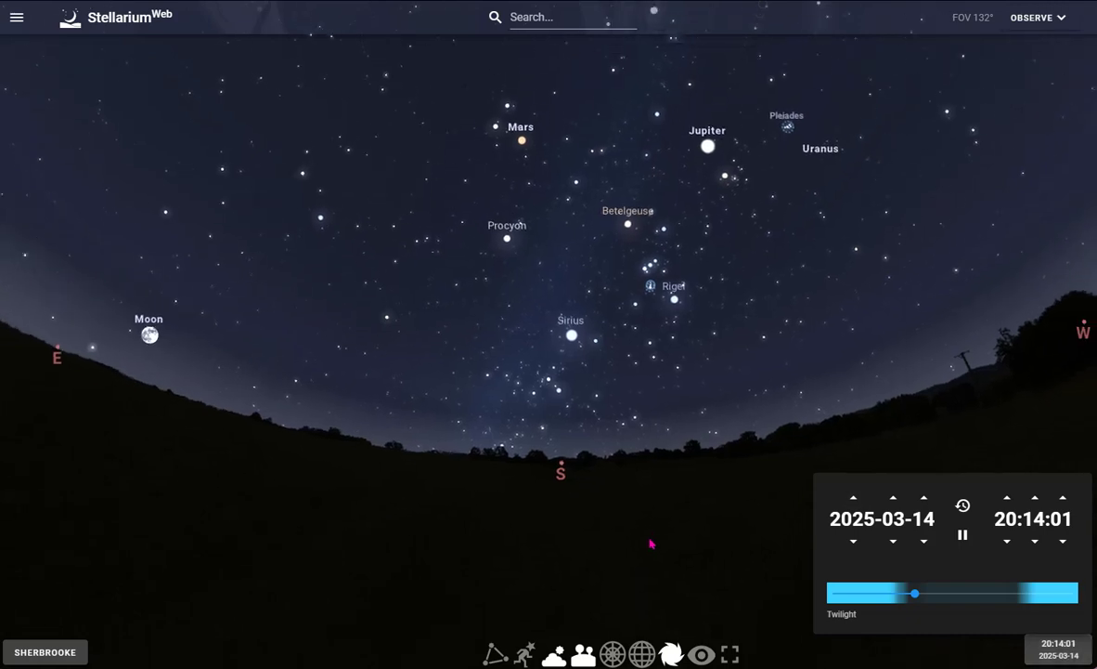
click(650, 543)
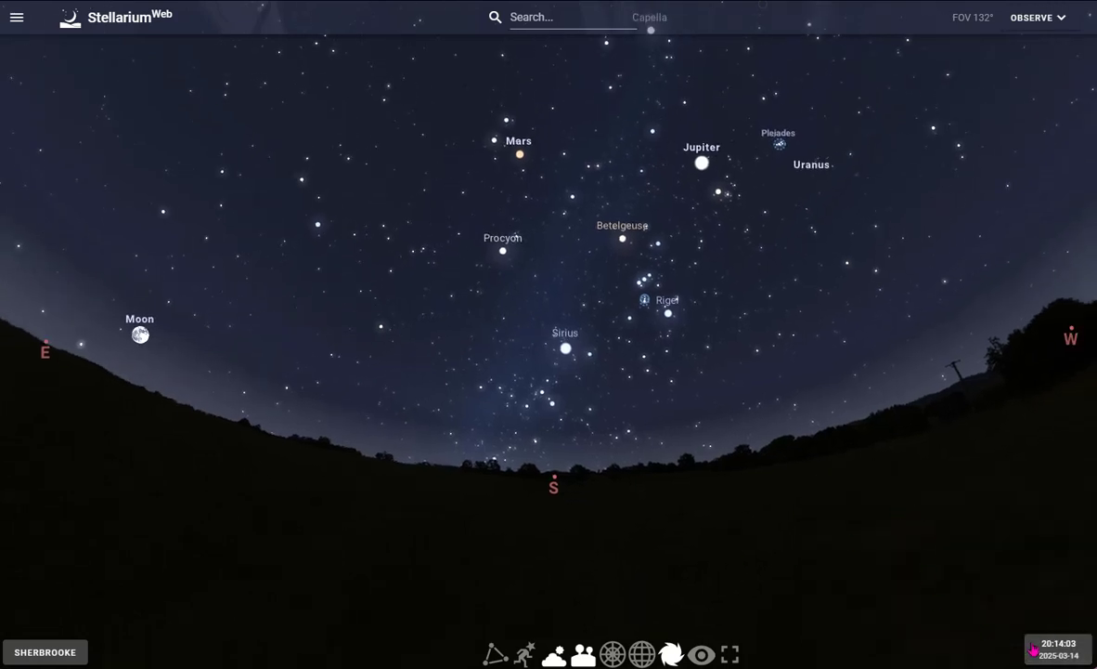
Step the day, month and hour arrows to reach 2025-03-19 at 20:14.
click(1056, 640)
click(925, 499)
click(924, 499)
click(925, 498)
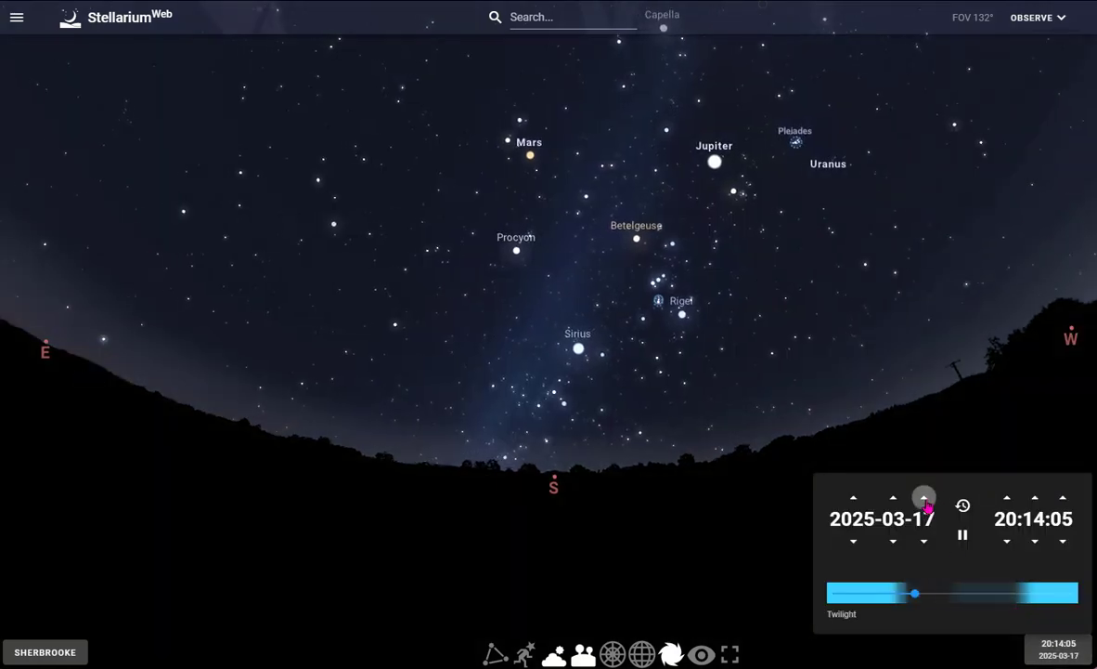
click(925, 498)
click(924, 499)
click(894, 499)
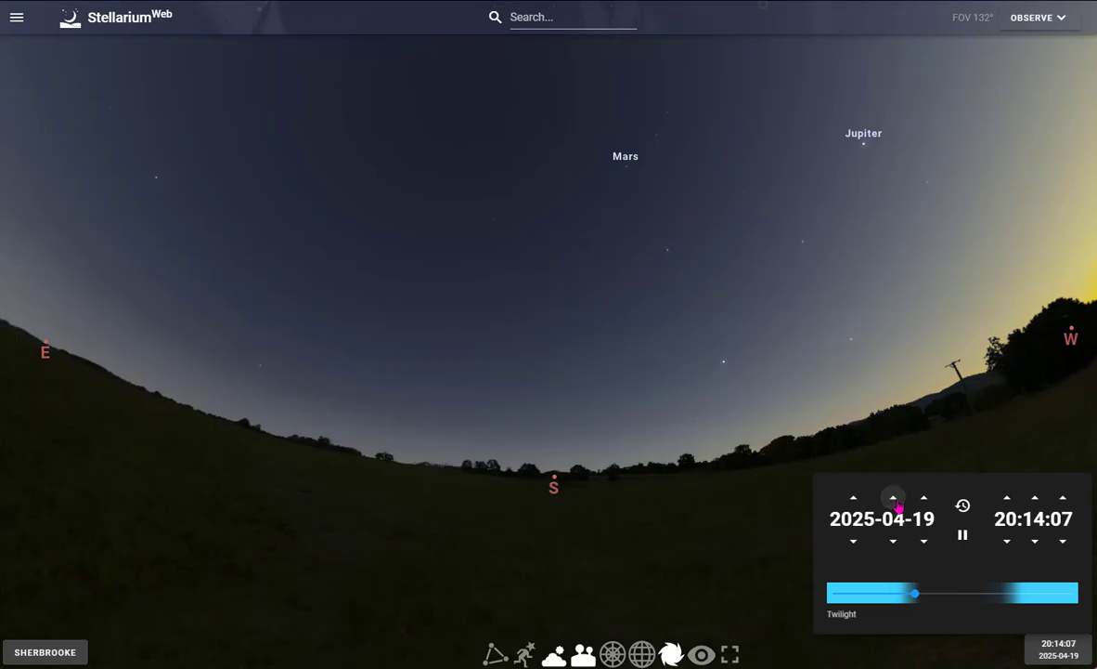
click(1008, 498)
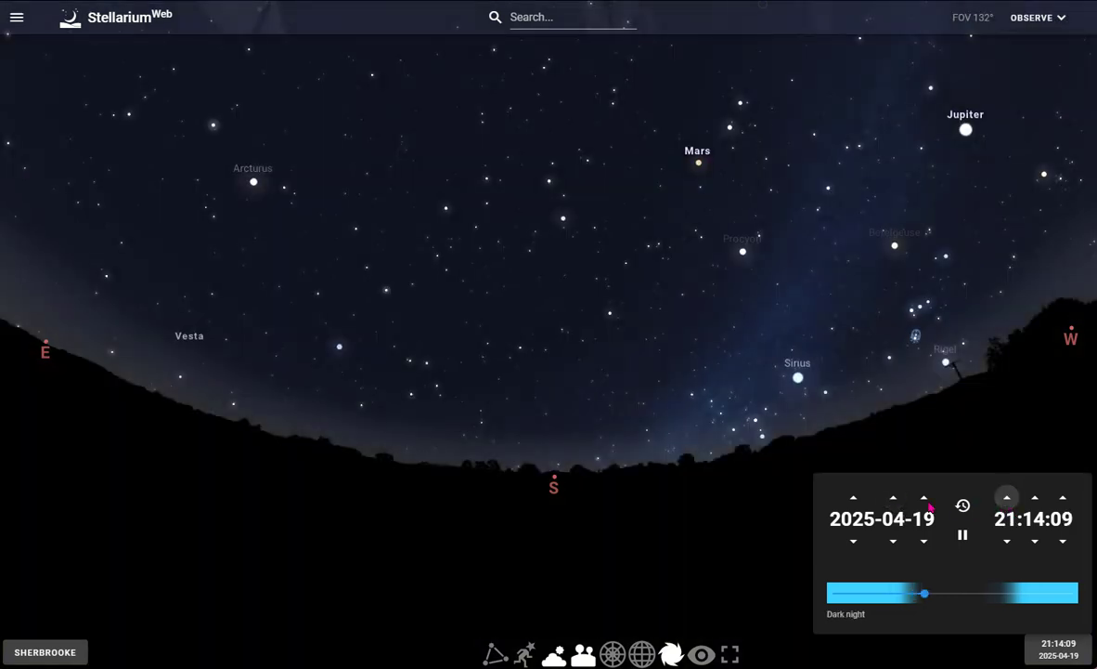
click(894, 499)
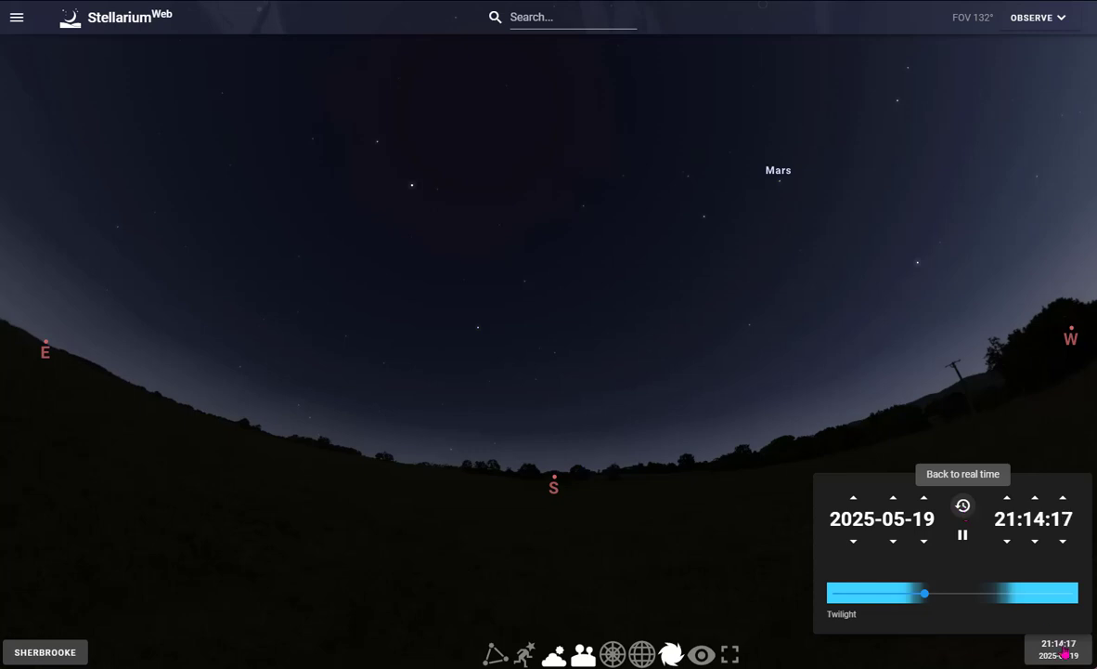
double_click(897, 545)
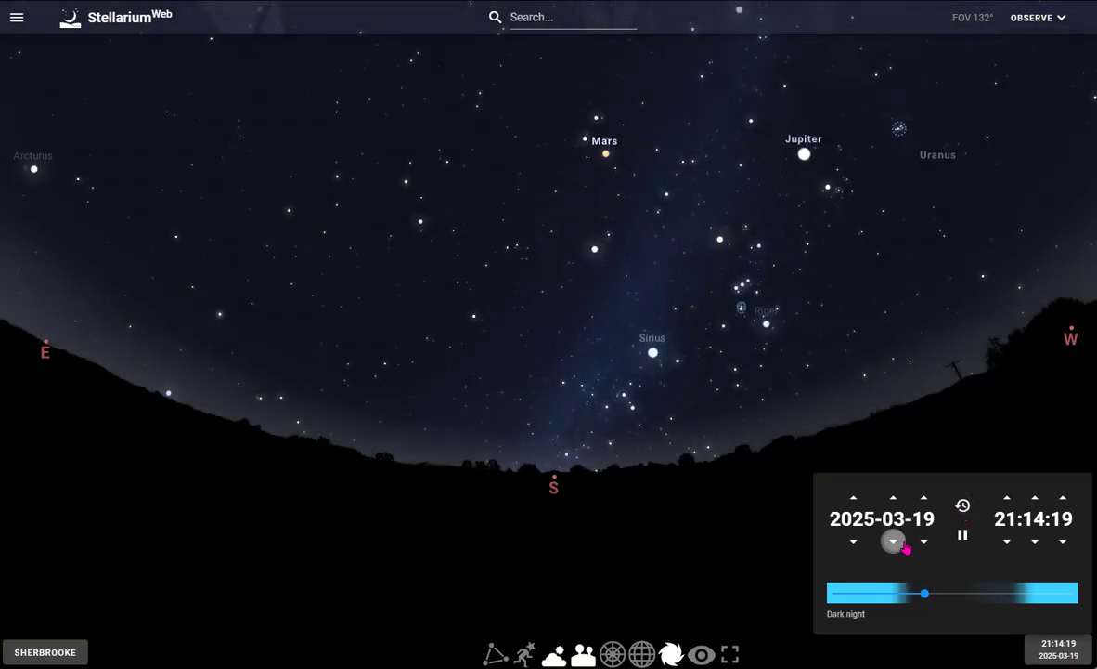
Set the hour back to 20, face north, and show constellation lines and names.
click(1008, 541)
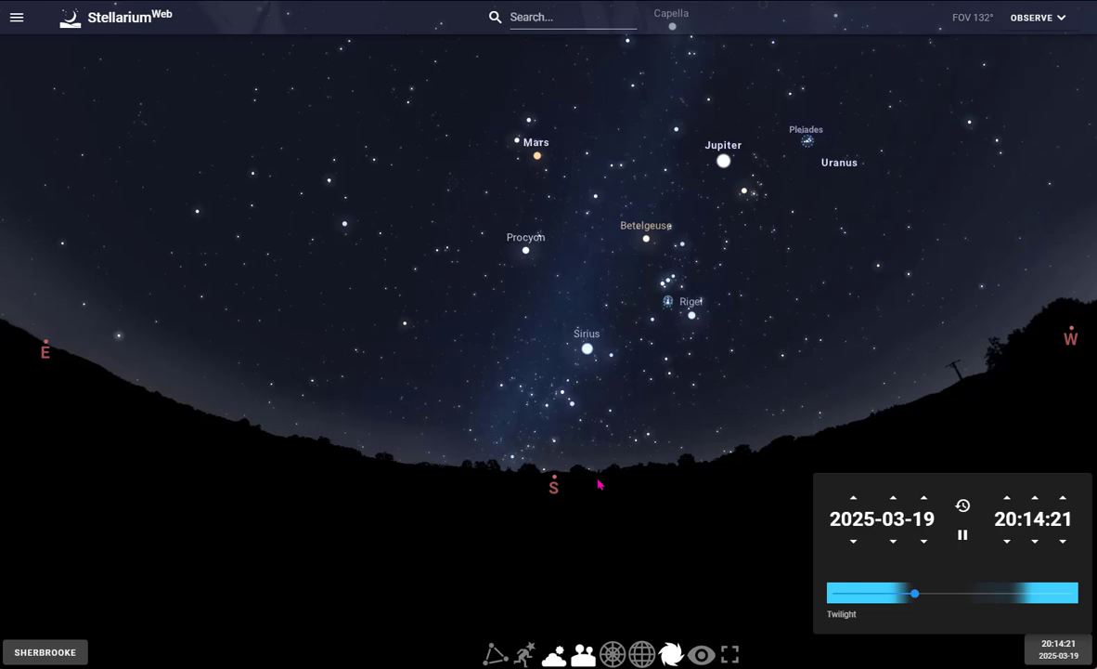
drag(913, 370, 556, 420)
drag(652, 424, 465, 426)
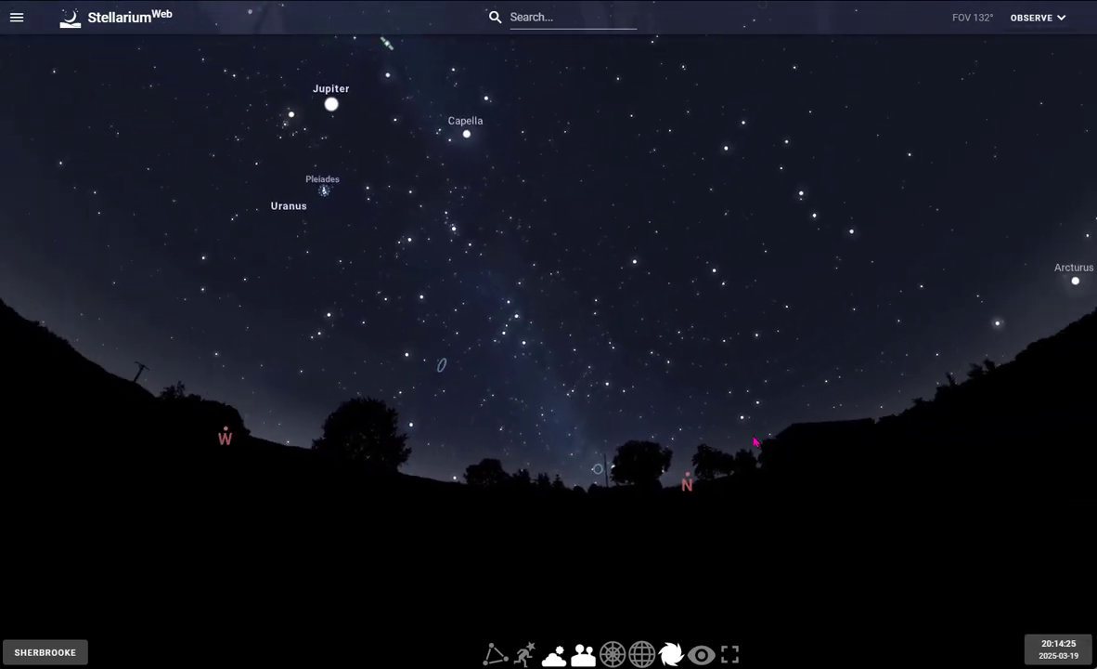
drag(754, 444, 637, 461)
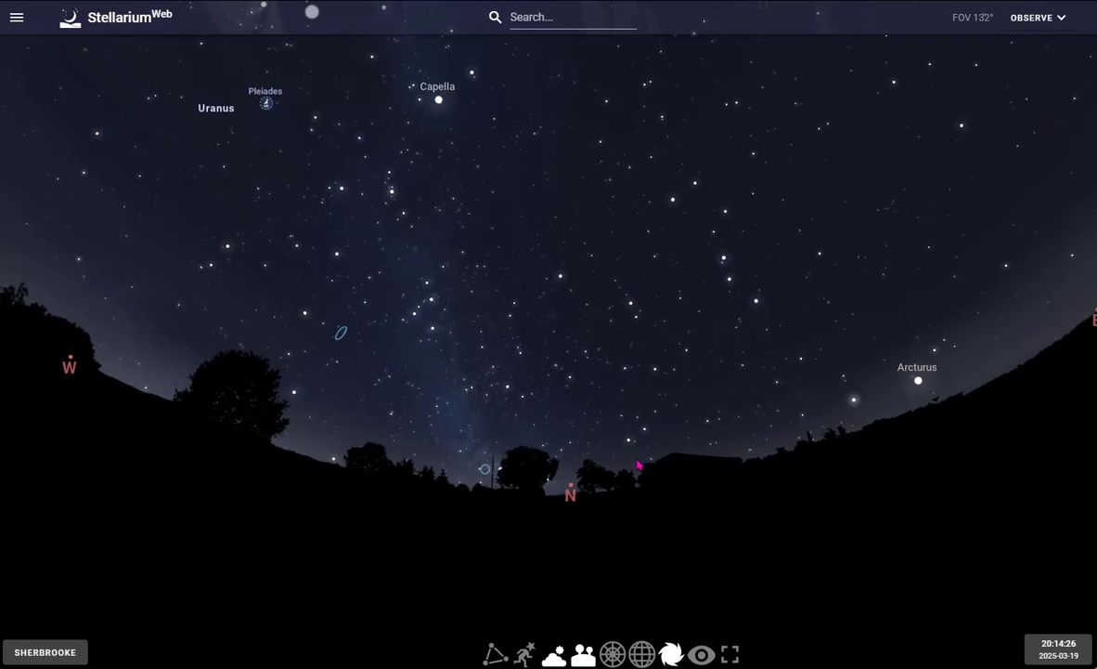
click(495, 654)
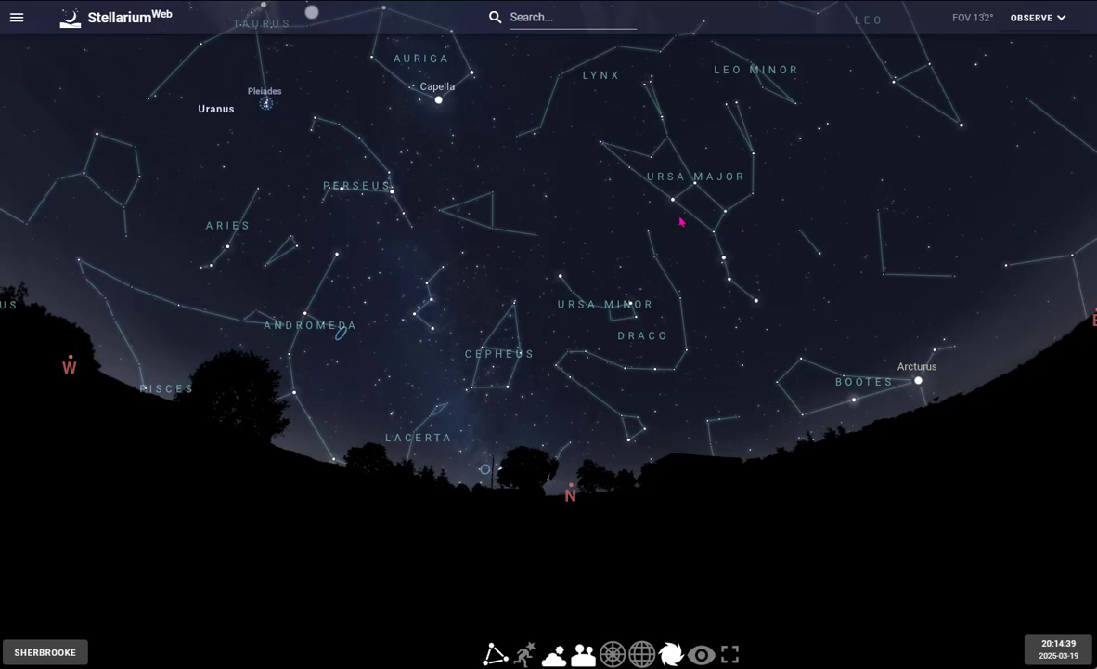
Show Polaris's details and advance the time to 08:05 daylight on 2025-03-20.
click(561, 278)
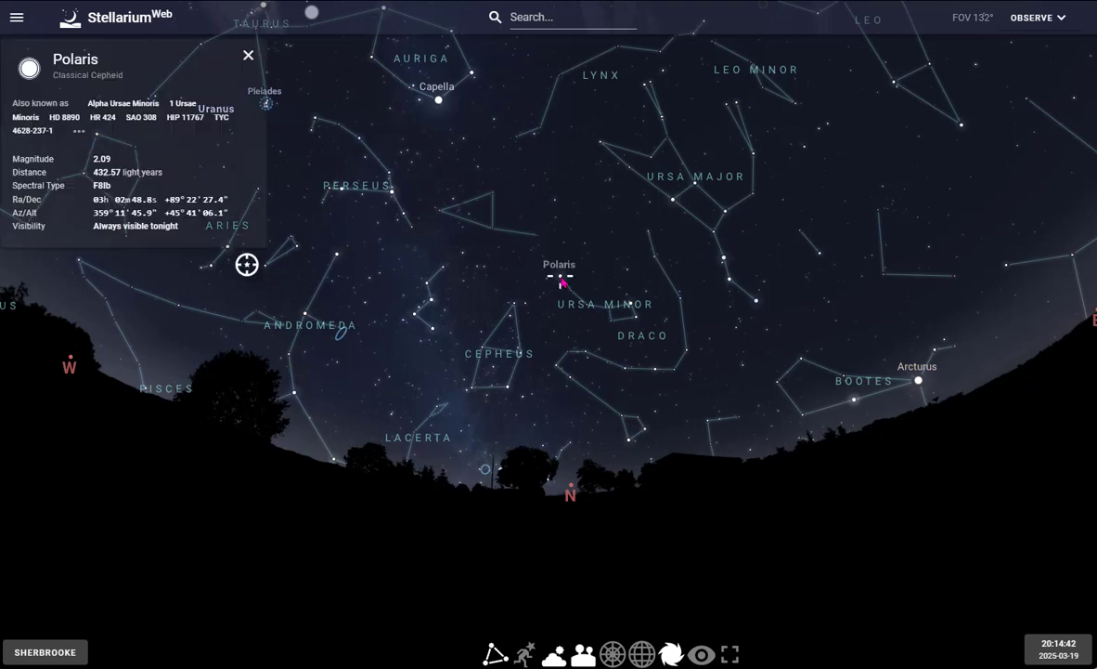
click(1060, 652)
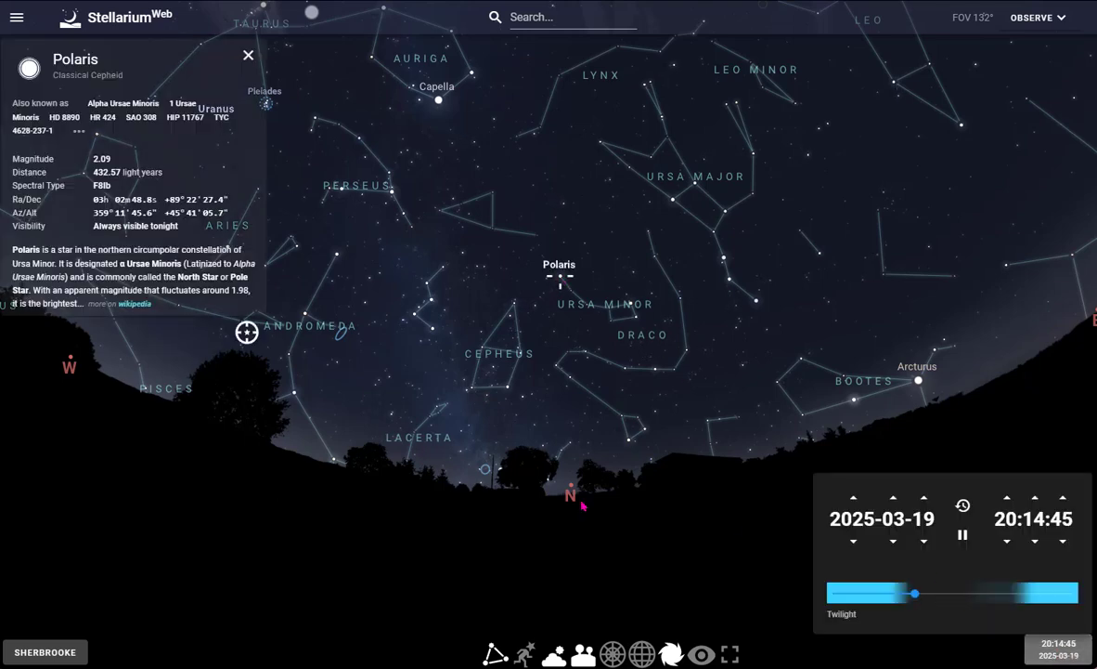
drag(922, 593, 1032, 593)
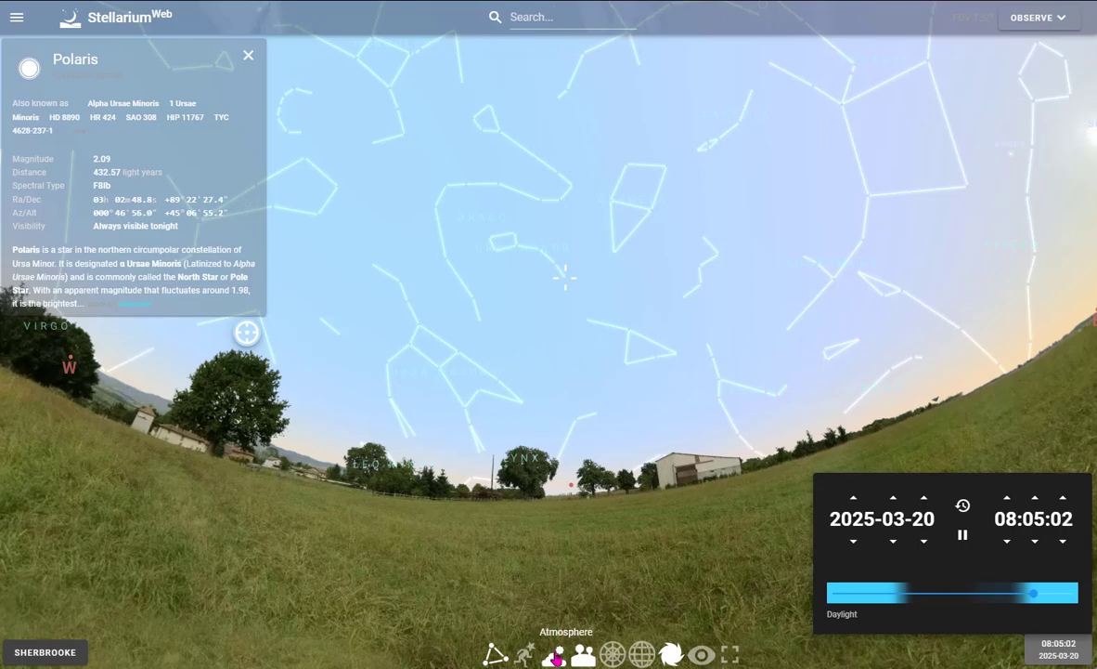
With atmosphere off, face the eastern Sun, close Polaris's details, then turn atmosphere back on.
click(554, 654)
drag(824, 527, 591, 439)
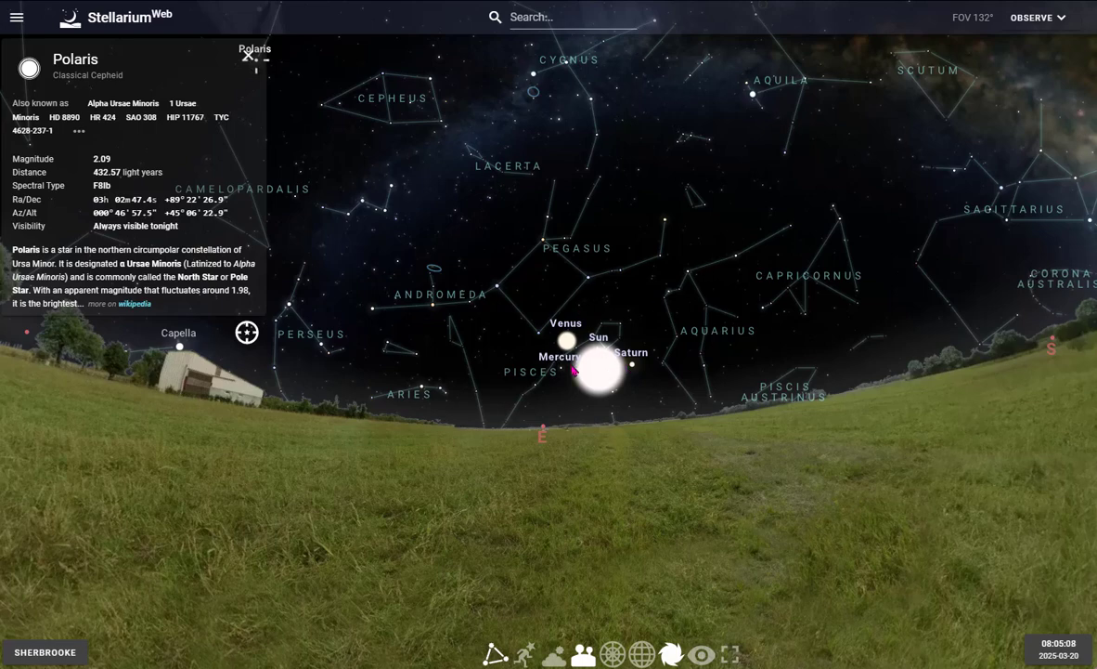
drag(825, 304, 723, 344)
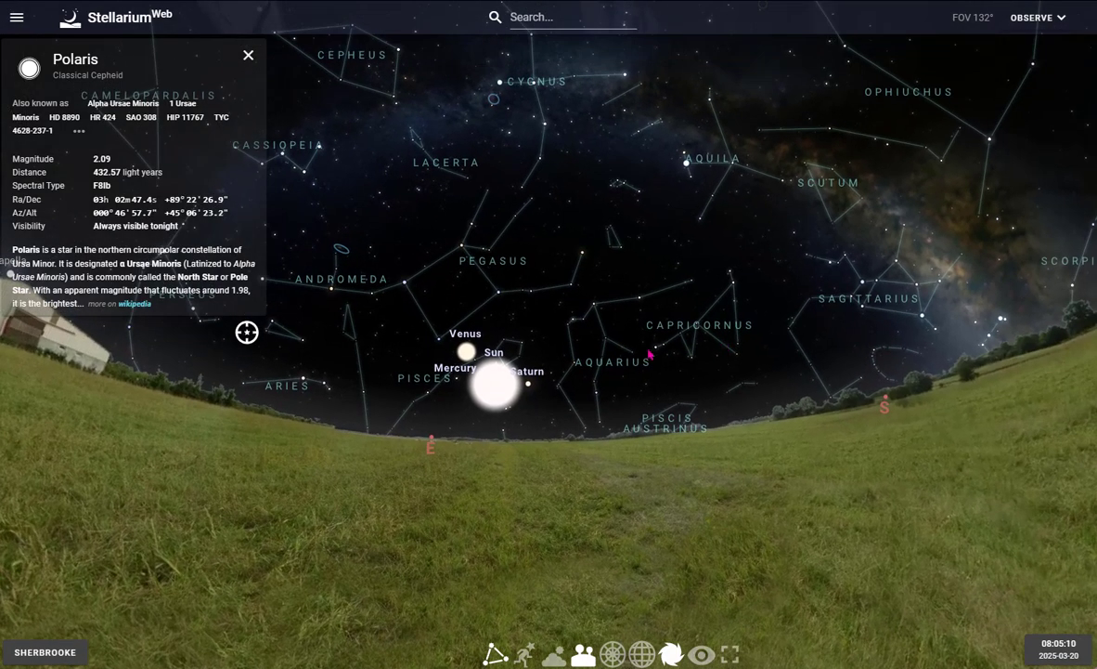
click(248, 55)
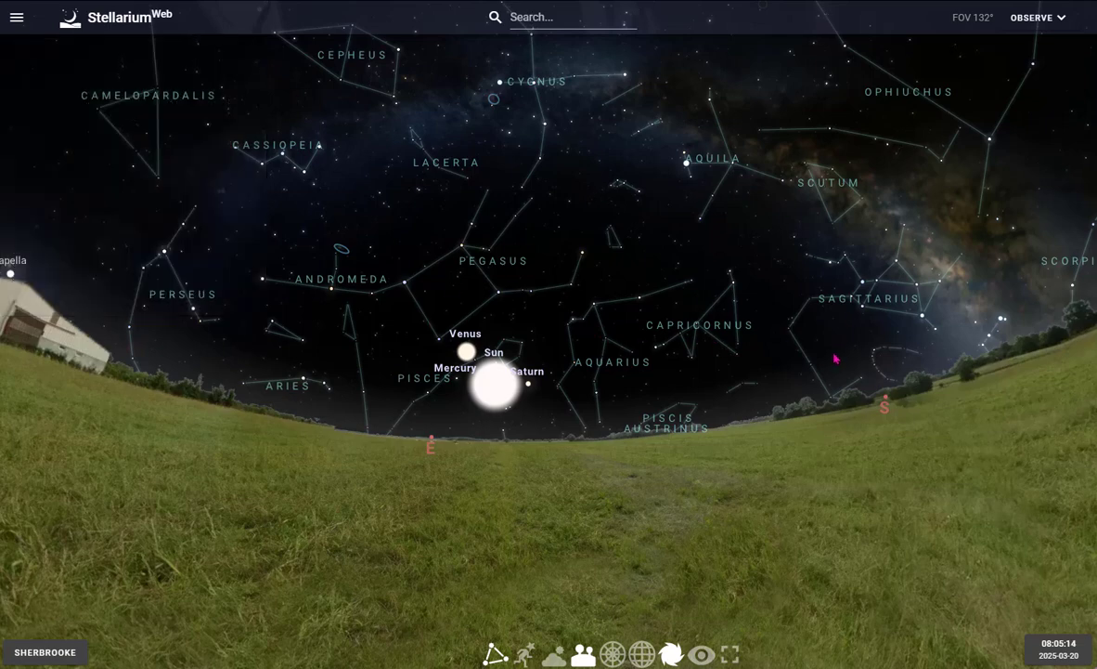
drag(770, 344, 721, 418)
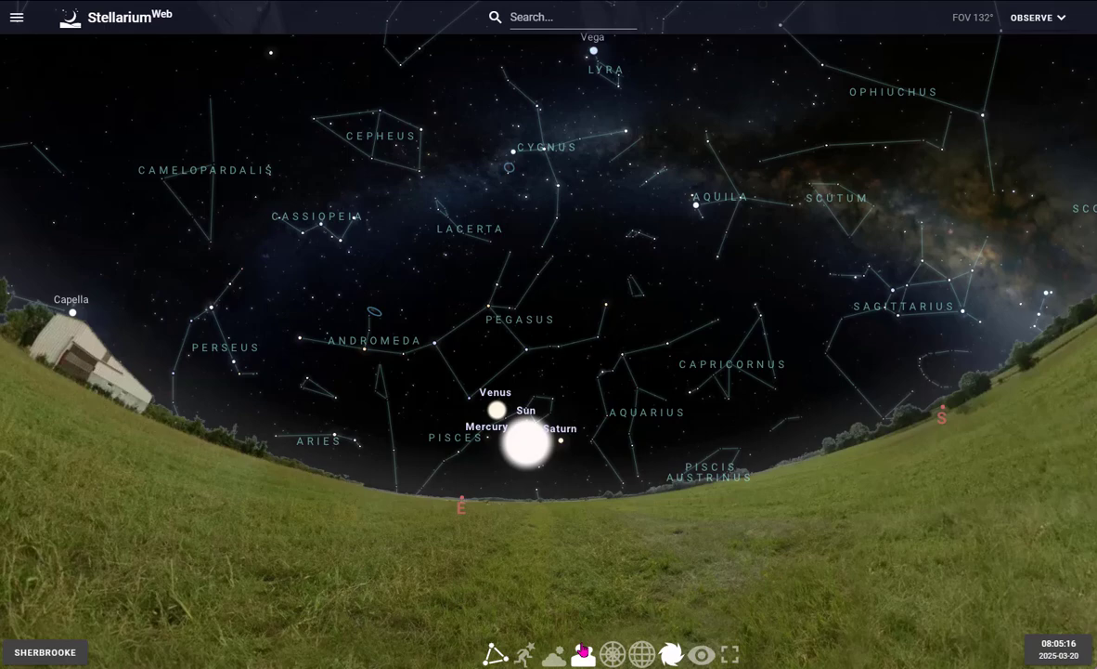
click(554, 654)
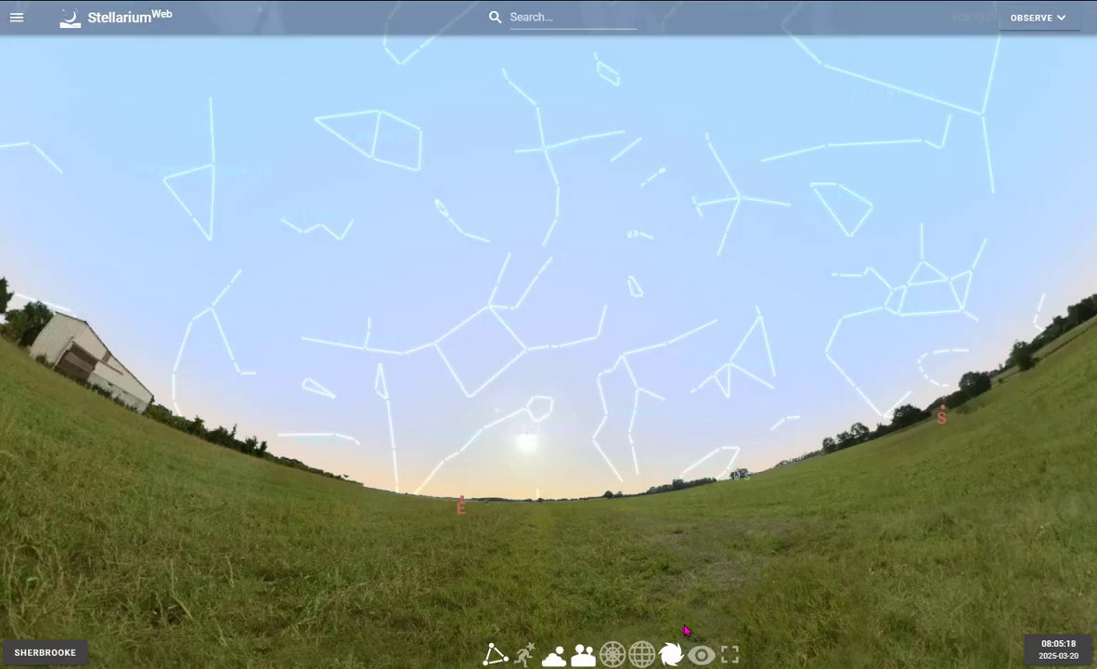
Turn on red night mode, advance the clock hour by hour to 22:05, and pan toward Mars.
click(703, 656)
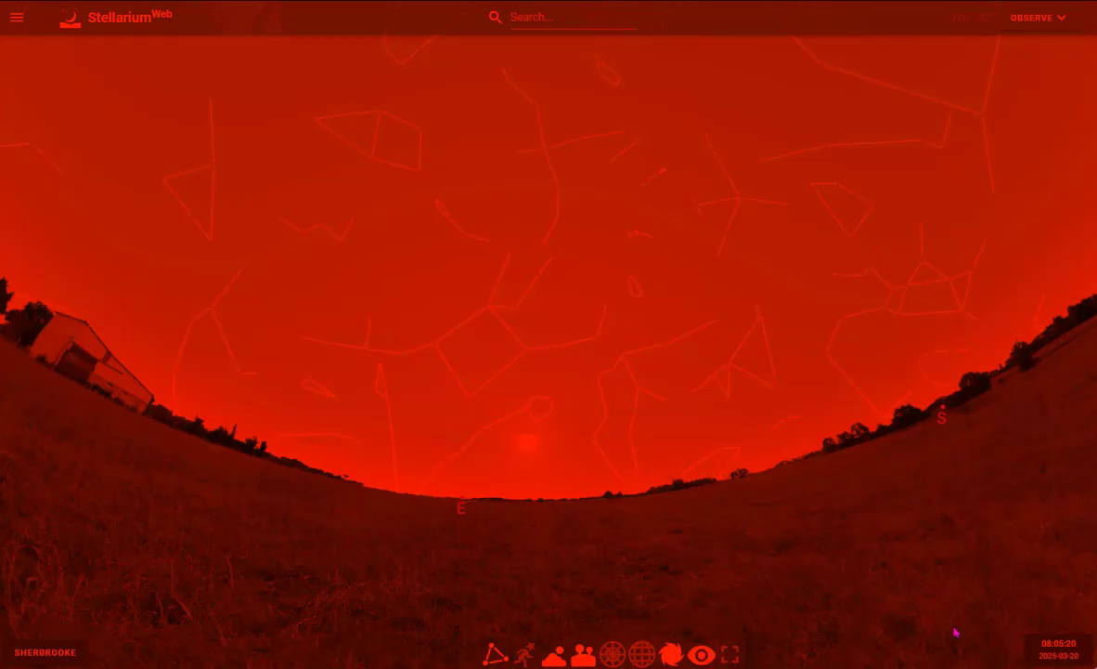
click(1057, 650)
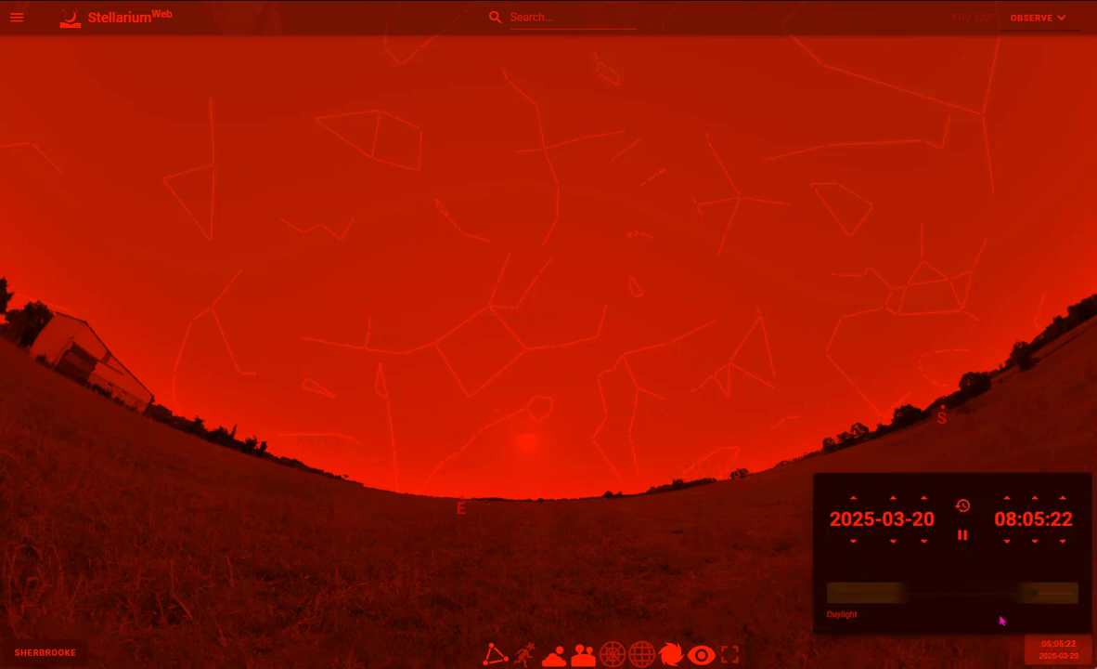
click(1009, 502)
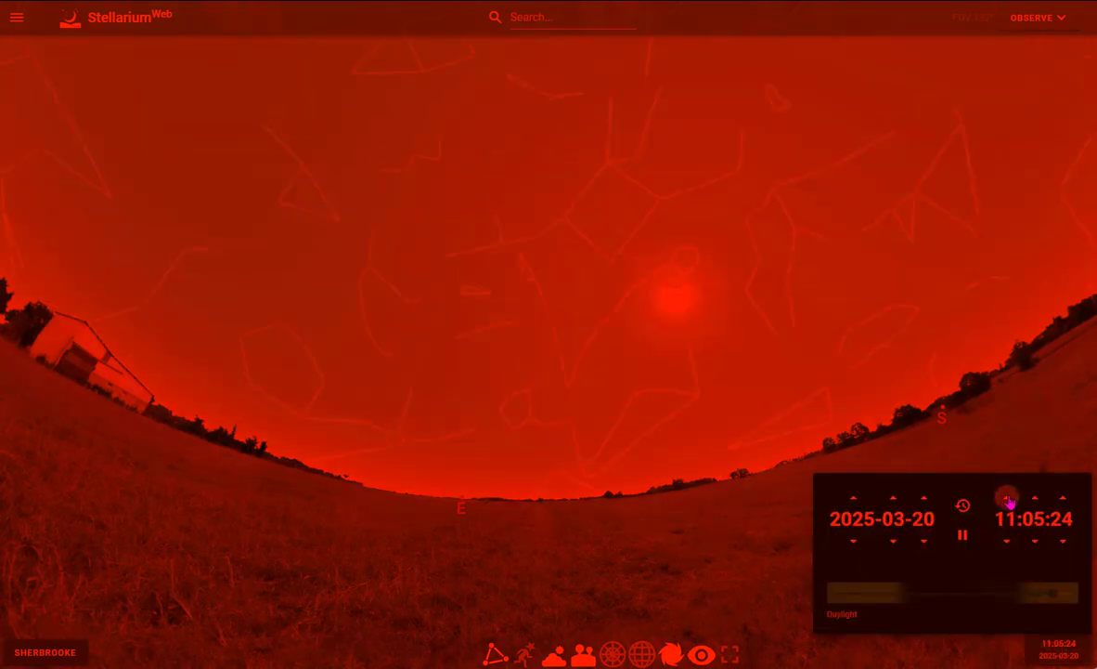
click(1009, 501)
click(1009, 501)
click(1009, 502)
click(1009, 502)
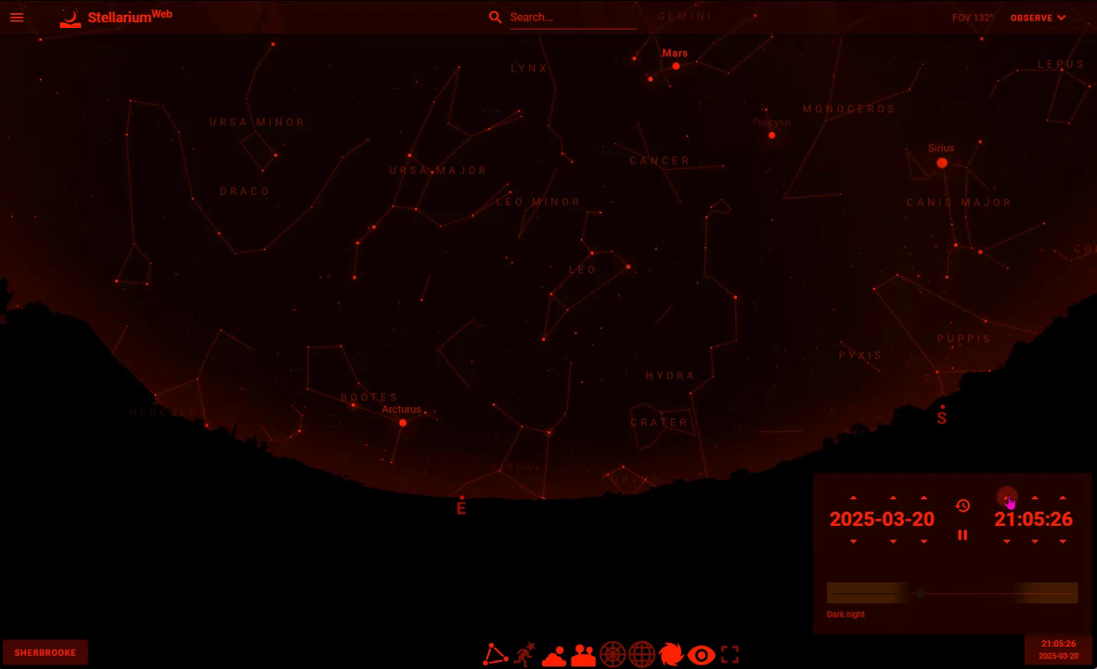
click(1009, 501)
click(827, 364)
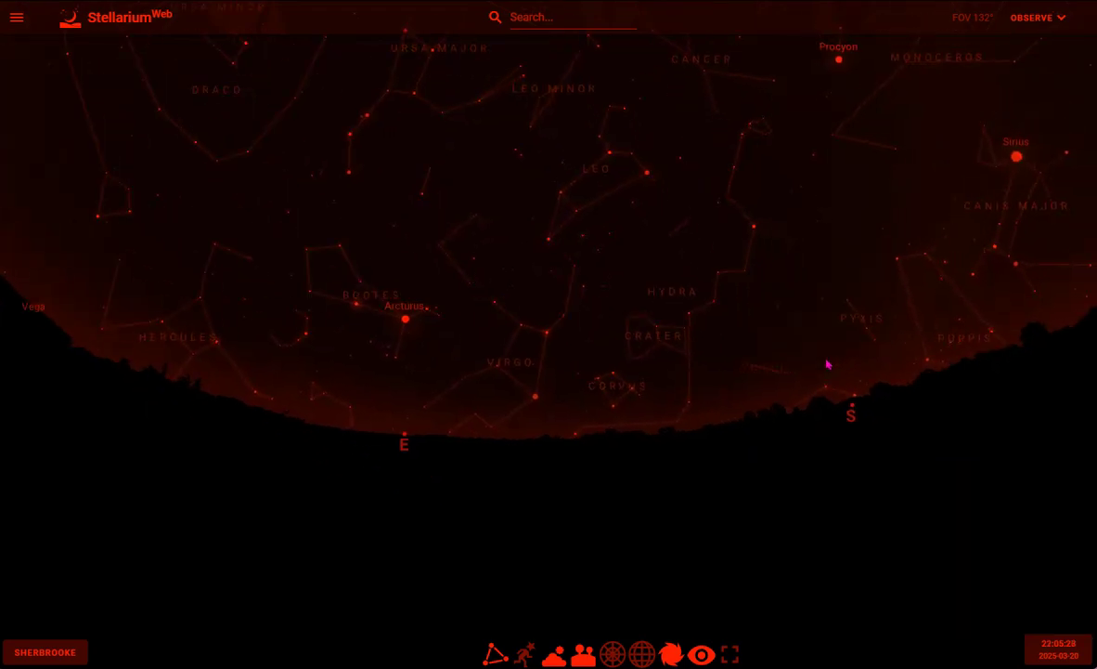
drag(828, 362, 642, 312)
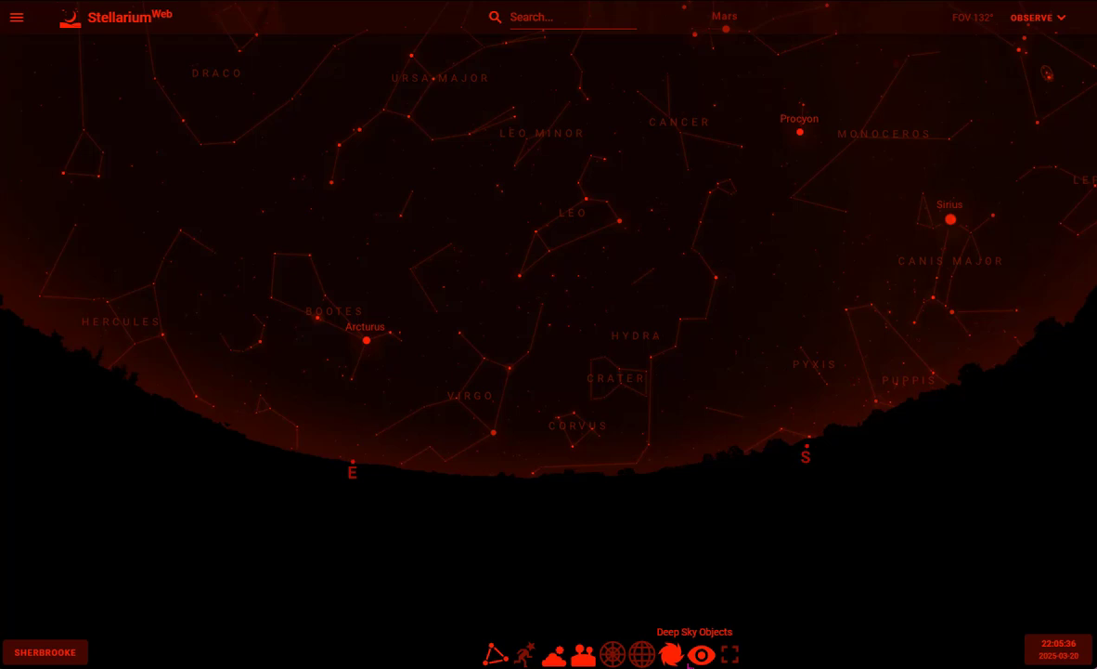
Switch night mode off so the 22:05 sky with Leo, Hydra and Sirius shows normal colours.
click(701, 654)
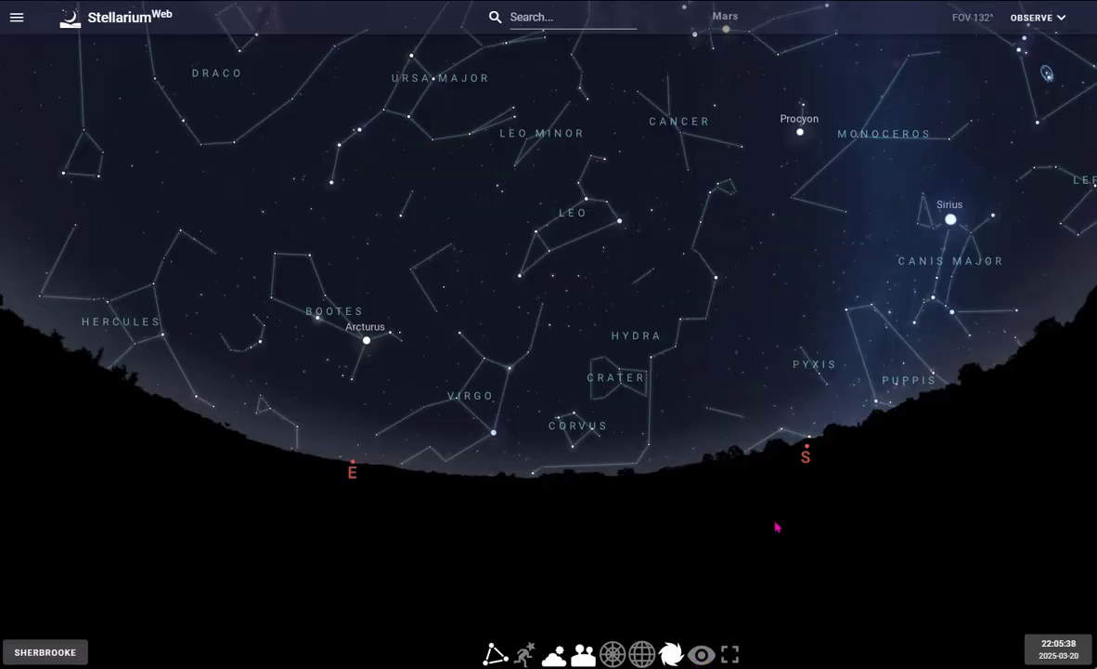